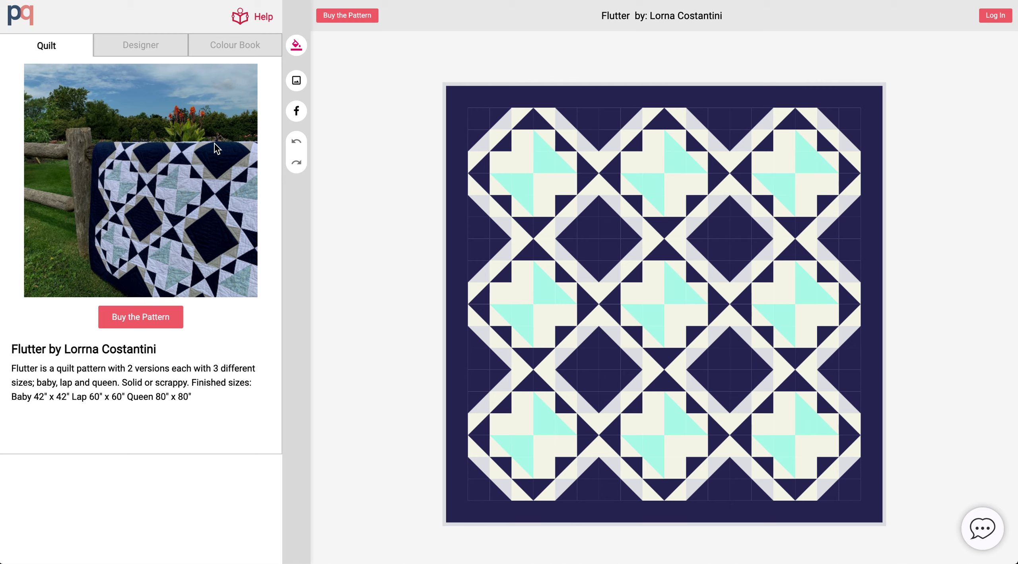
Review the Flutter pattern and designer details, then show its four Kona colours in the Colour Book
double_click(26, 349)
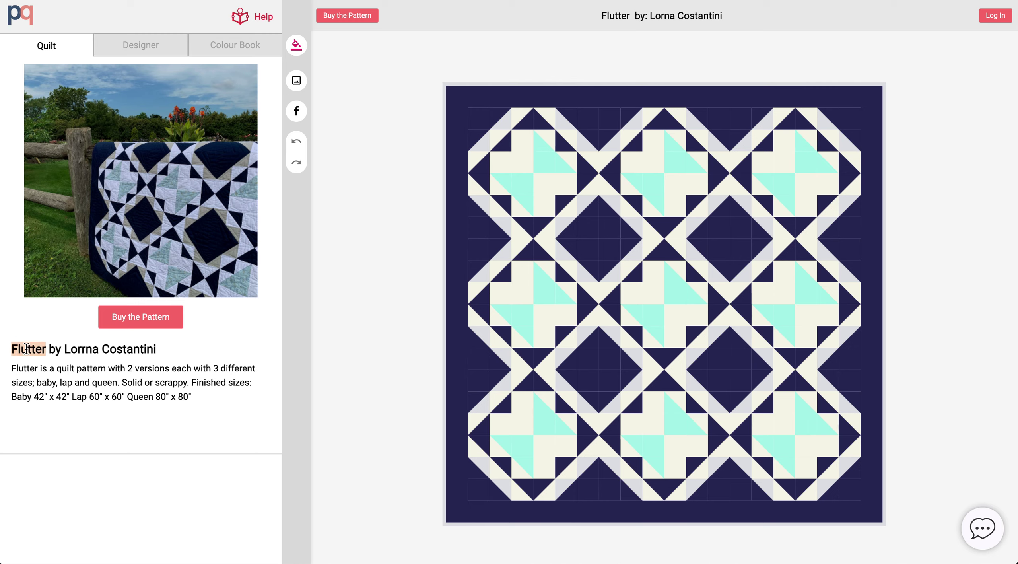
double_click(79, 350)
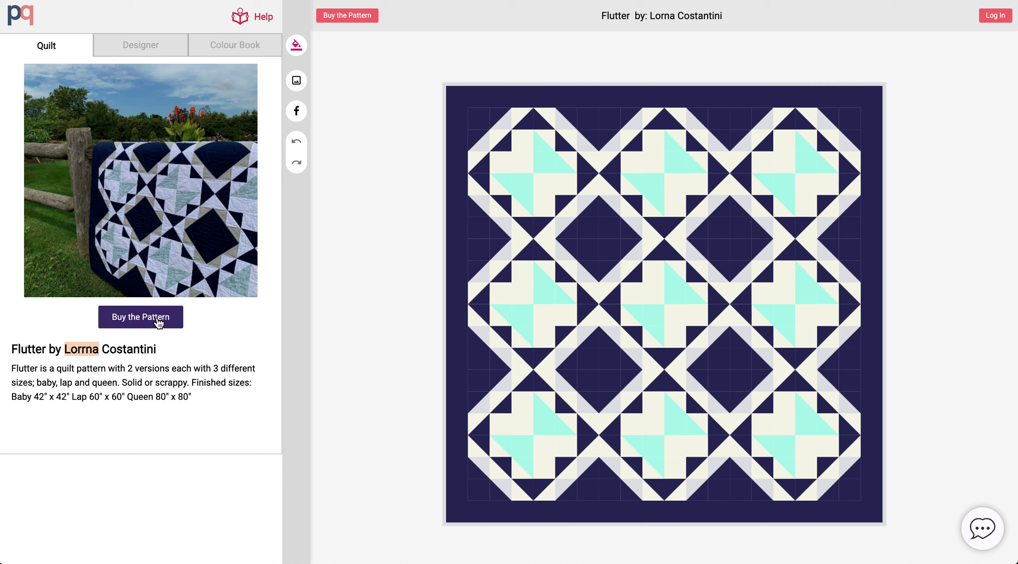
left_click(141, 42)
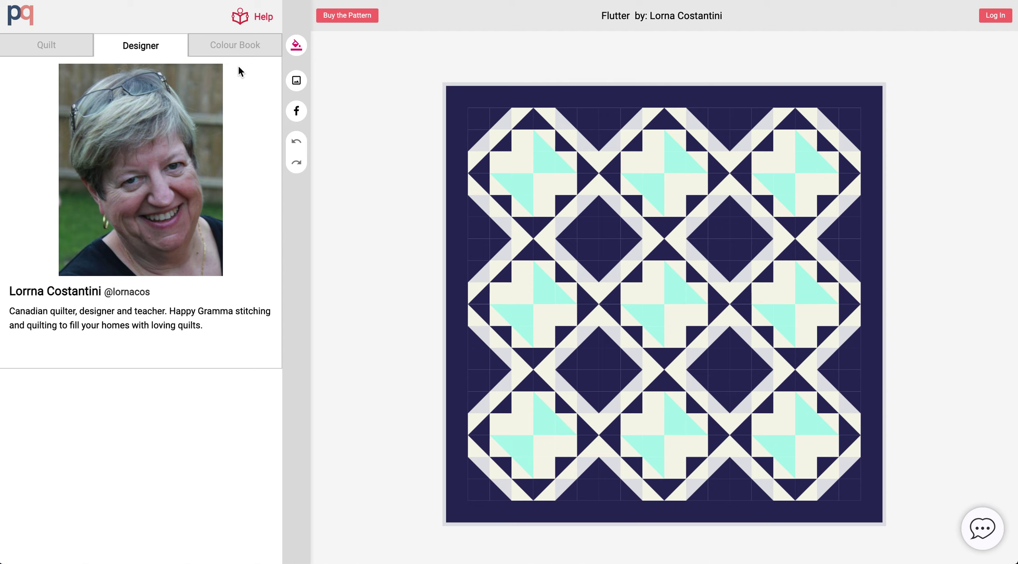
left_click(236, 46)
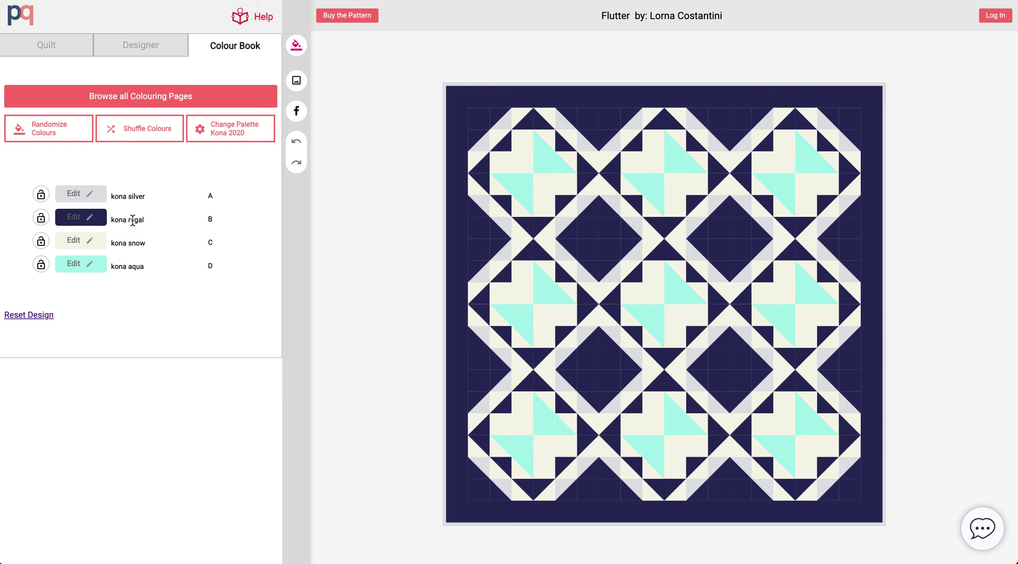
Recolour B to kona primrose and A to kona azalea, then bring up the download options
left_click(91, 220)
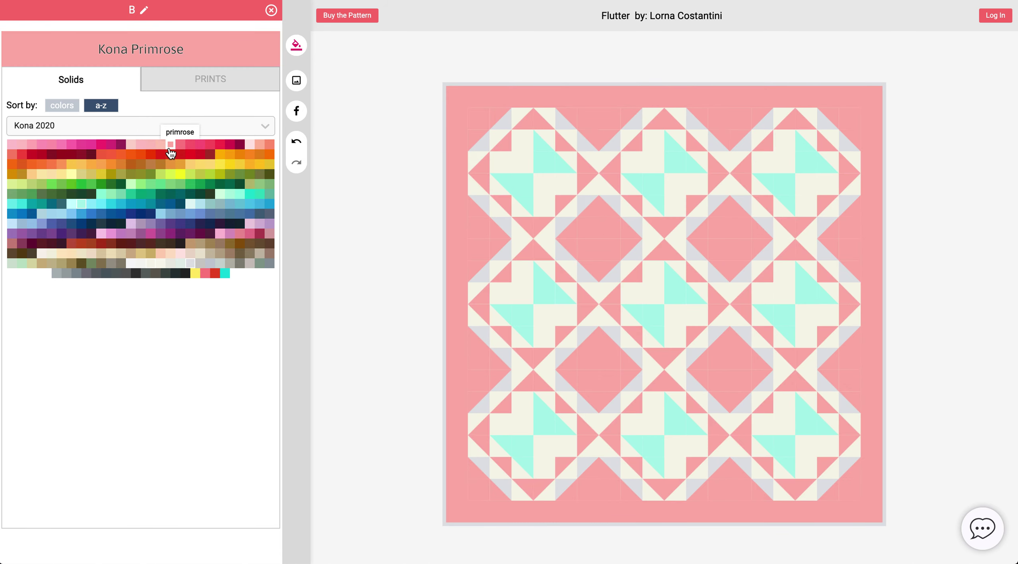
left_click(170, 151)
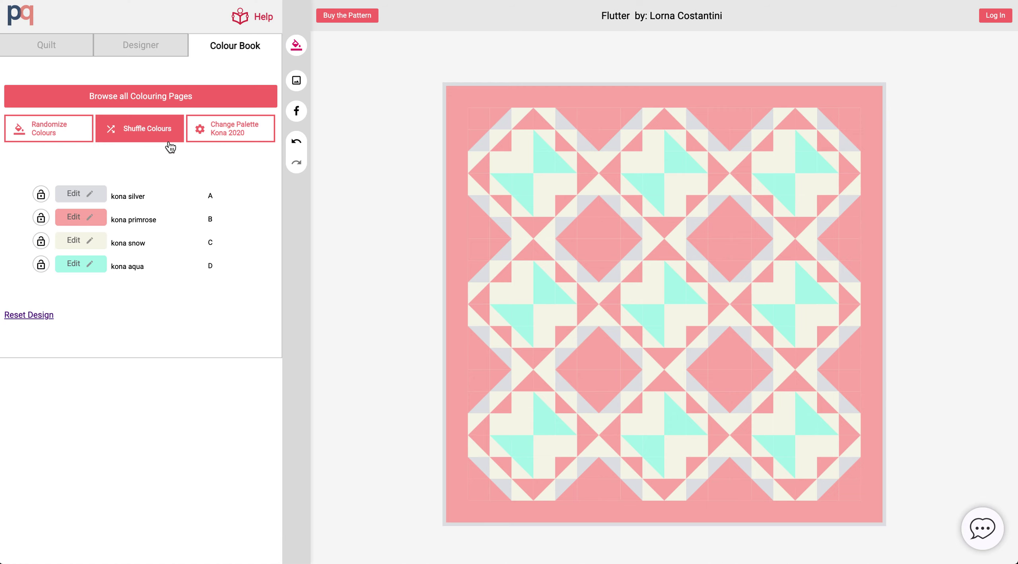
left_click(88, 199)
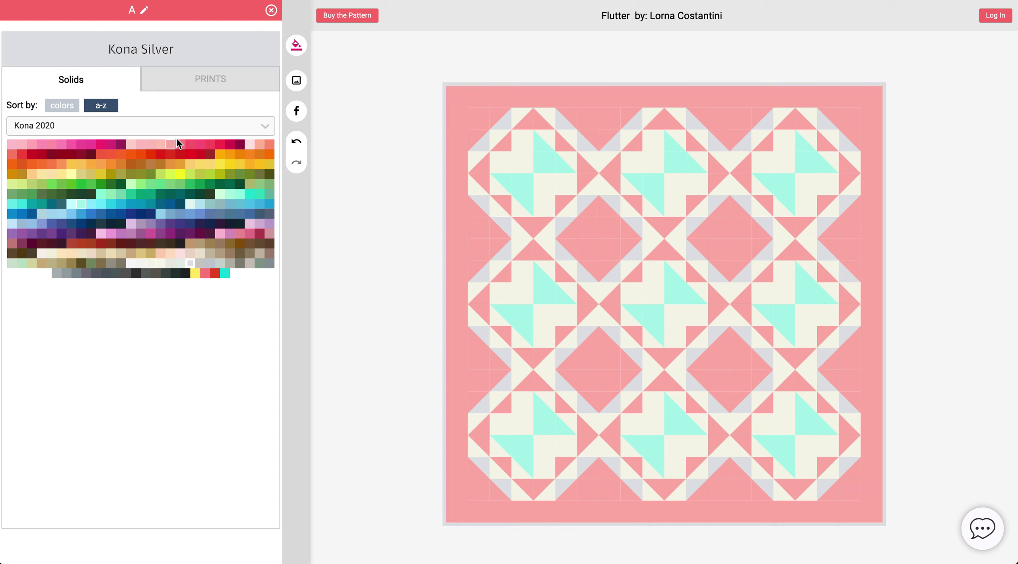
left_click(200, 146)
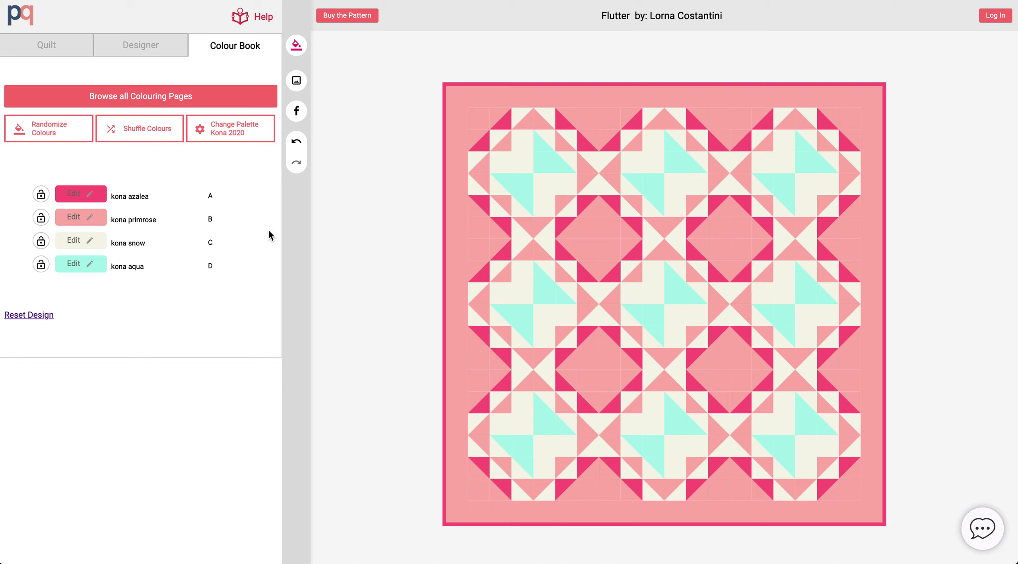
left_click(297, 81)
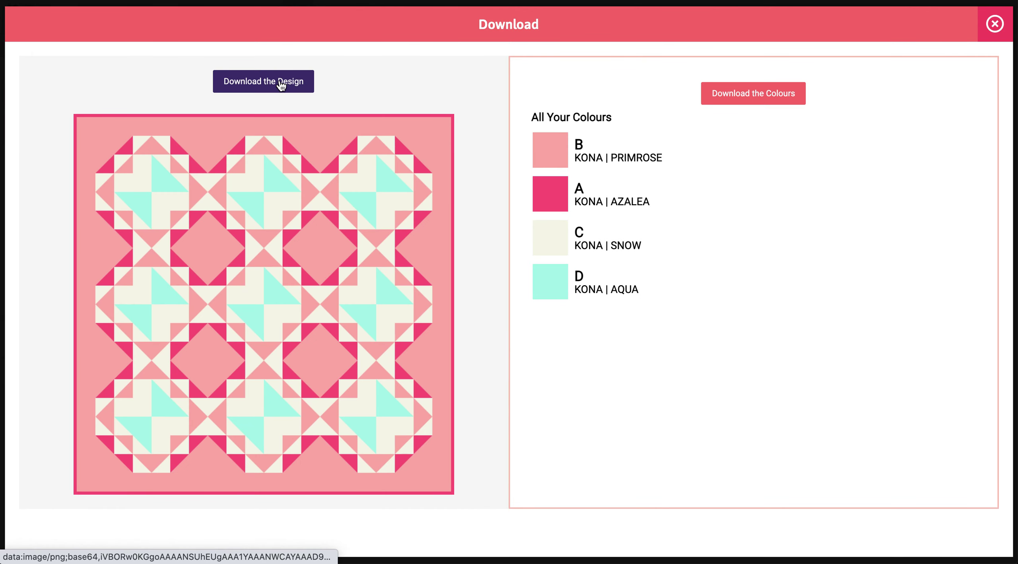
Download the coral design image and its colour-list JPG, then close the Download dialog
left_click(279, 81)
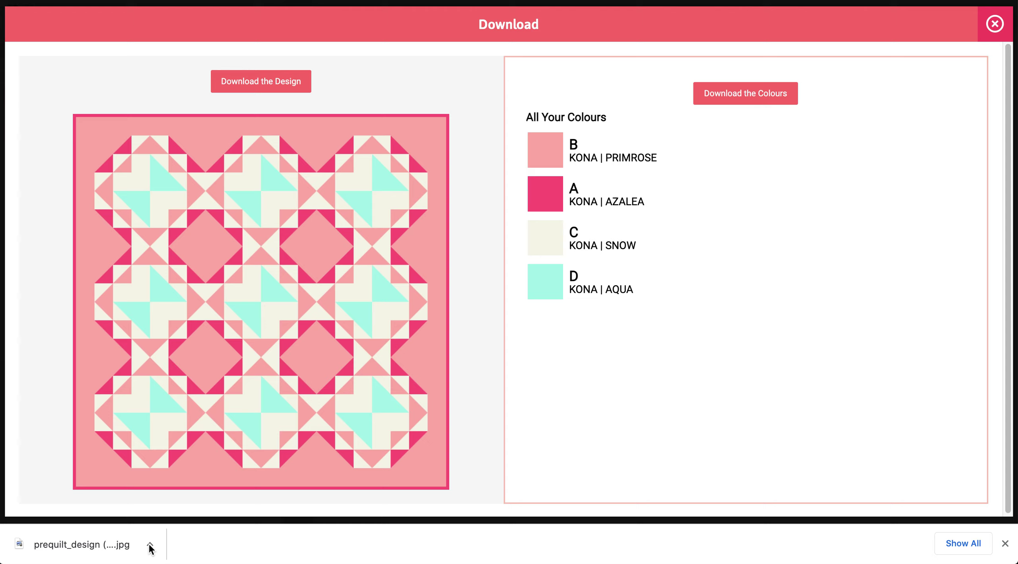
left_click(747, 98)
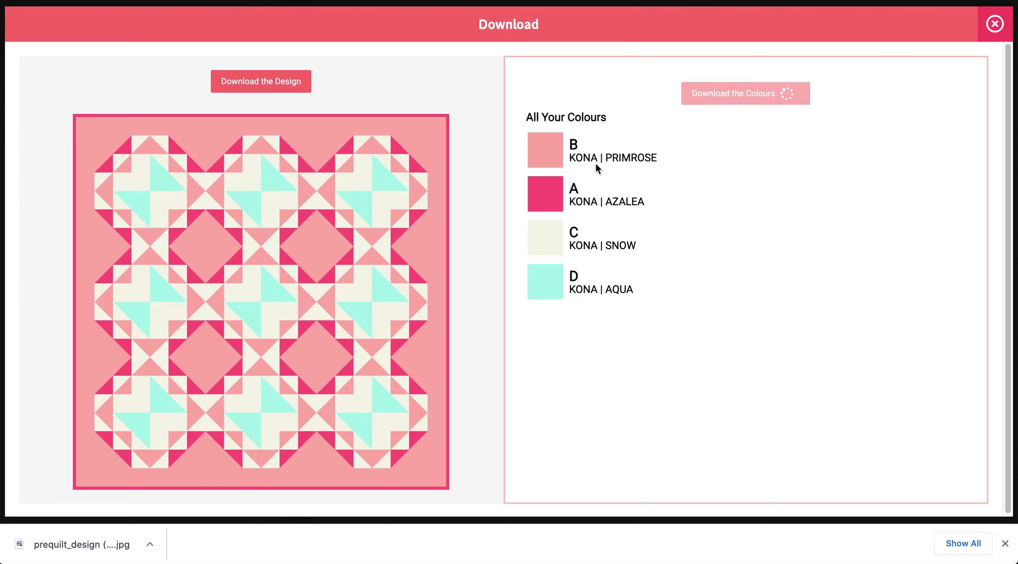
left_click(995, 24)
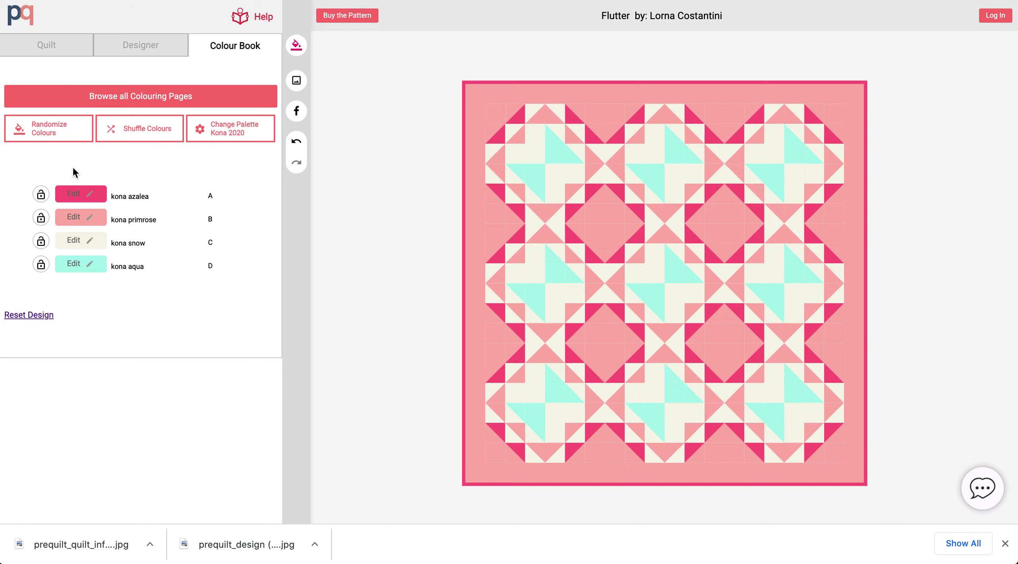
Randomize the quilt colours repeatedly until a hunter green, windsor and emerald colourway appears
left_click(52, 135)
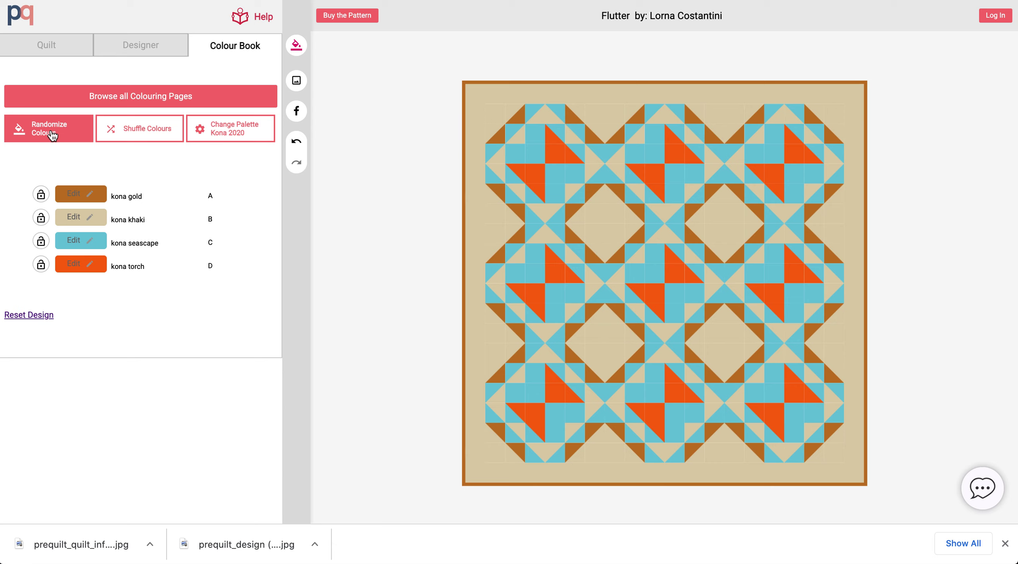
left_click(52, 136)
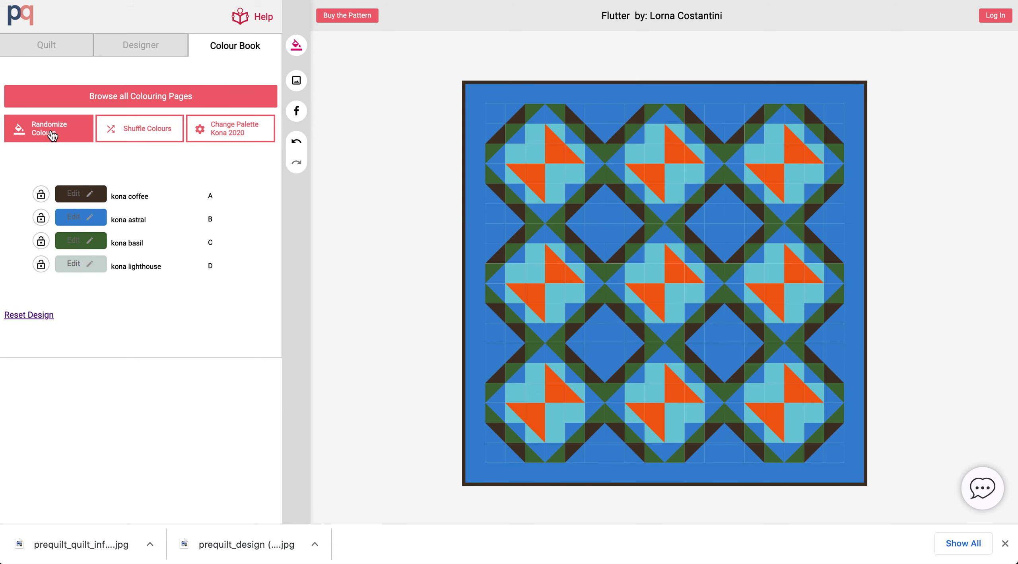
left_click(52, 135)
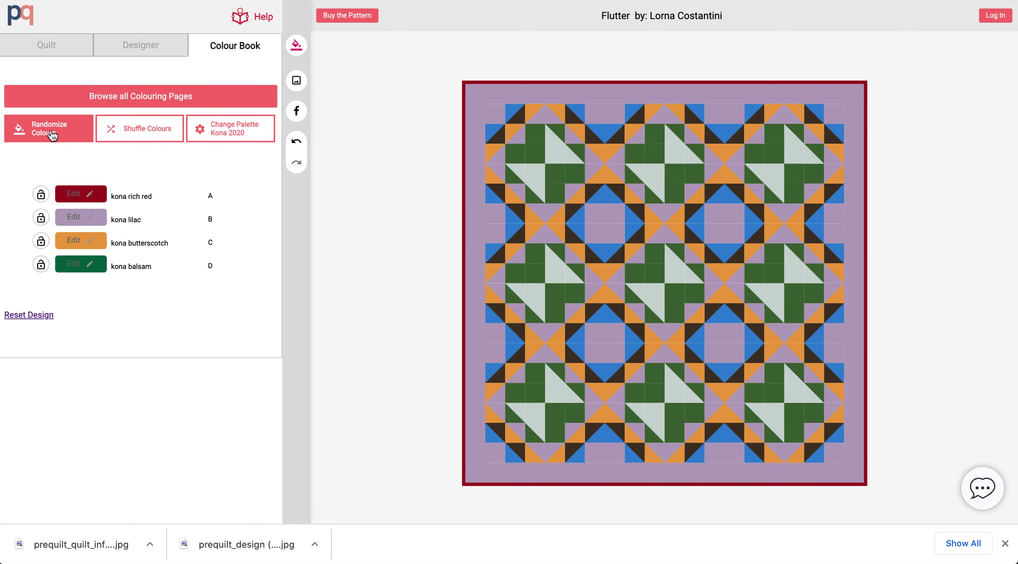
double_click(52, 135)
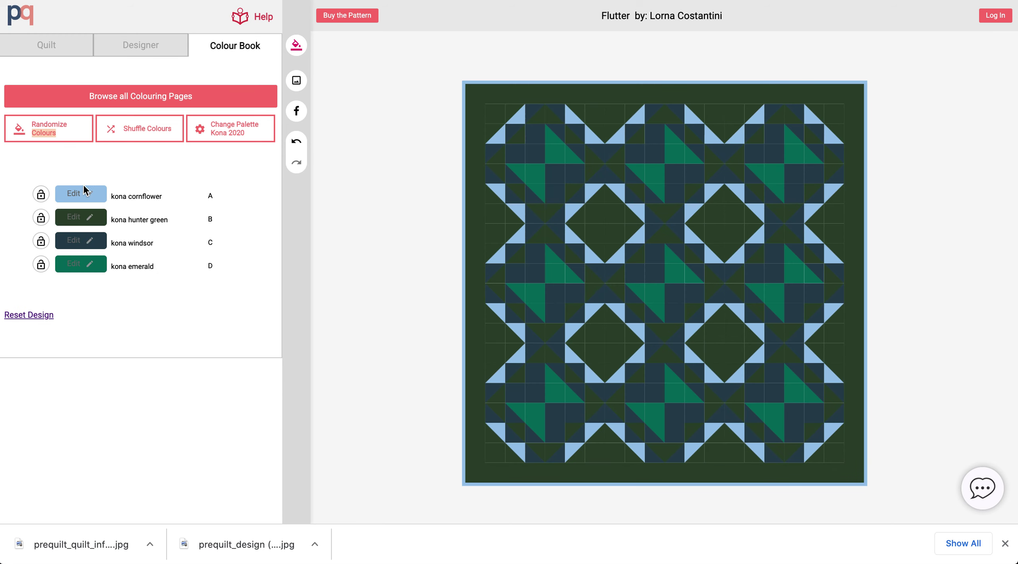
Lock emerald and hunter green, then randomize colour A until it becomes kona sunflower
left_click(40, 264)
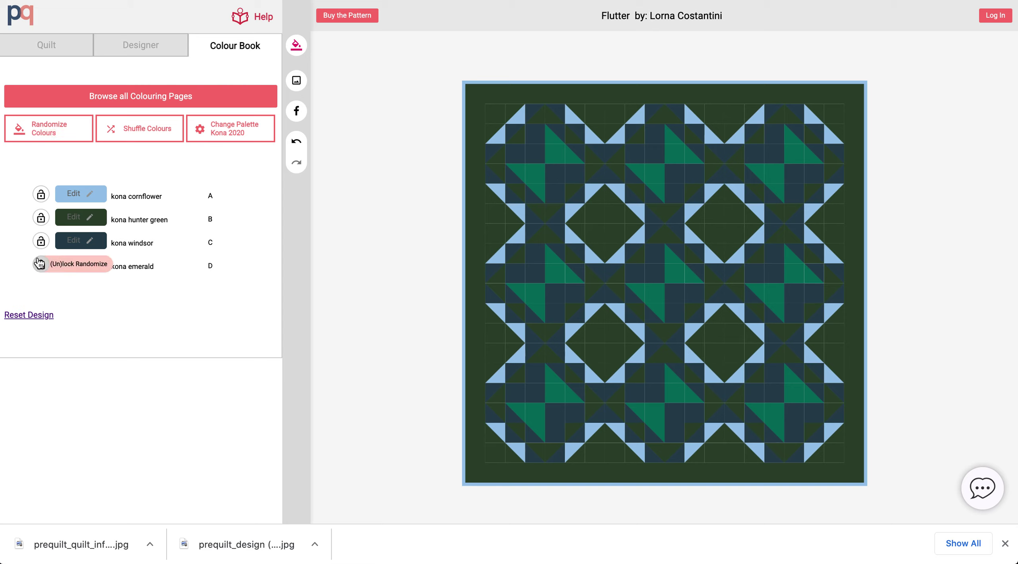
left_click(41, 217)
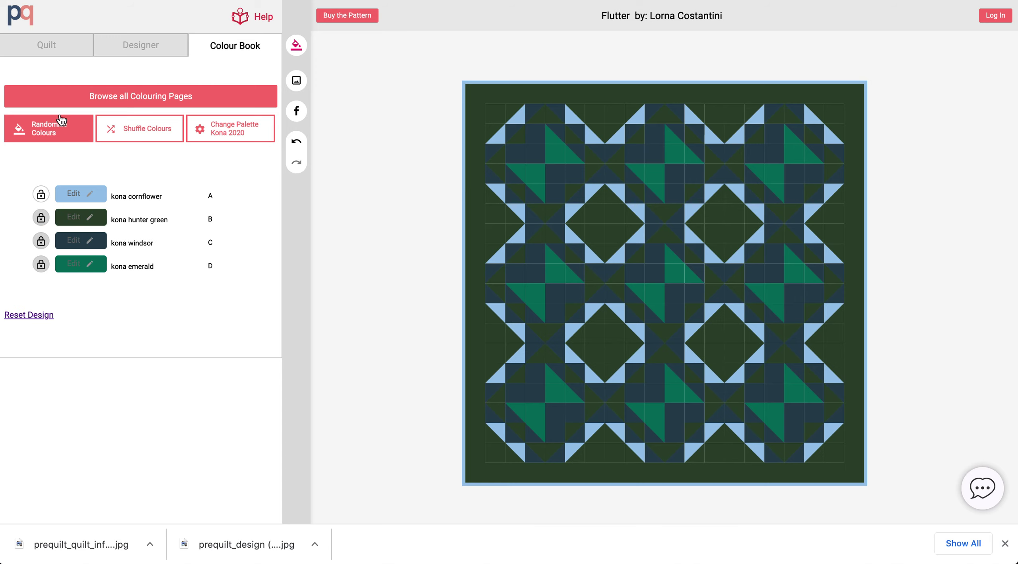
left_click(51, 134)
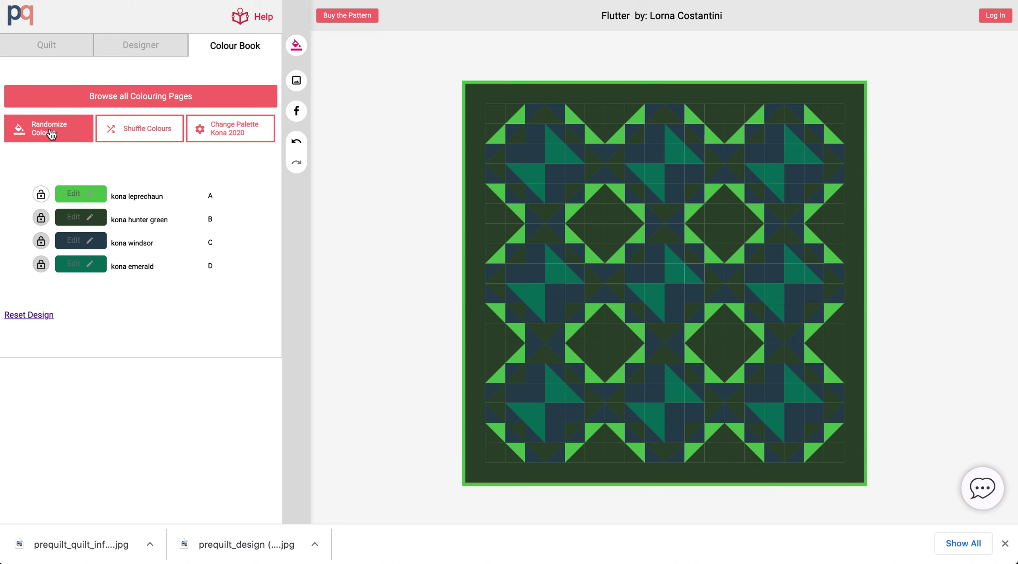
left_click(51, 135)
left_click(51, 134)
left_click(51, 134)
left_click(51, 134)
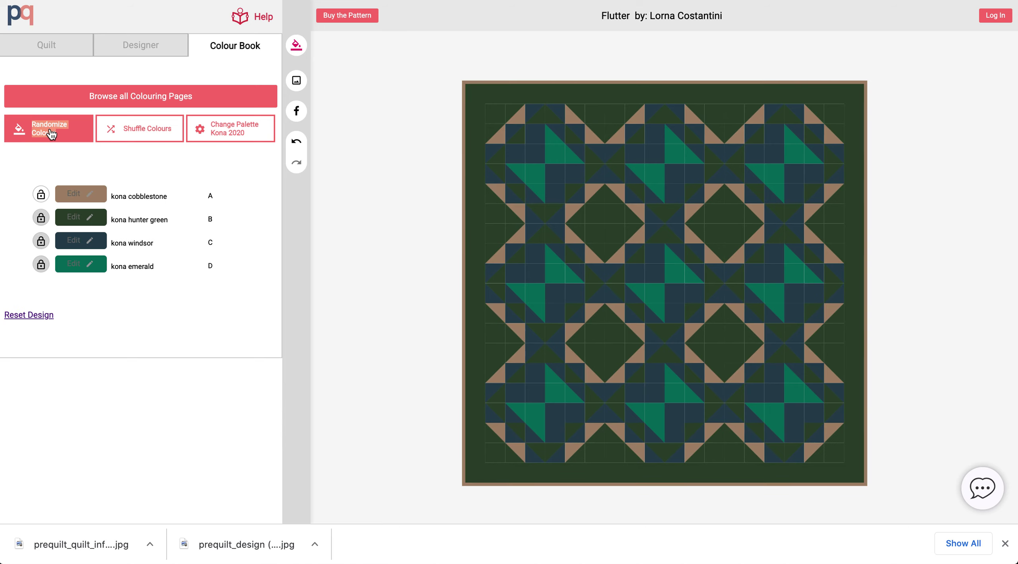
left_click(51, 134)
left_click(50, 134)
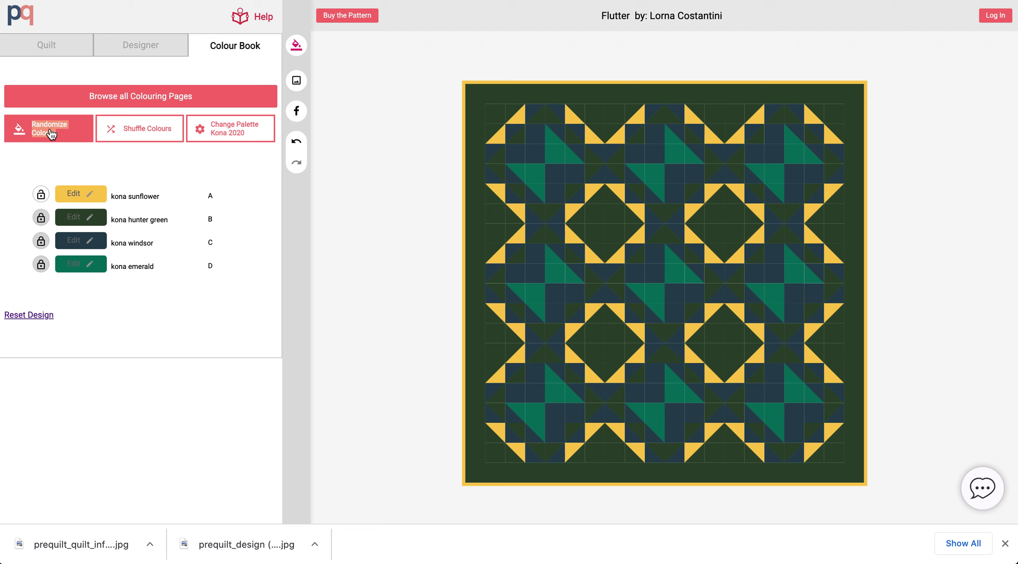
Switch colour A to kona acid lime and bring up the download options
left_click(88, 194)
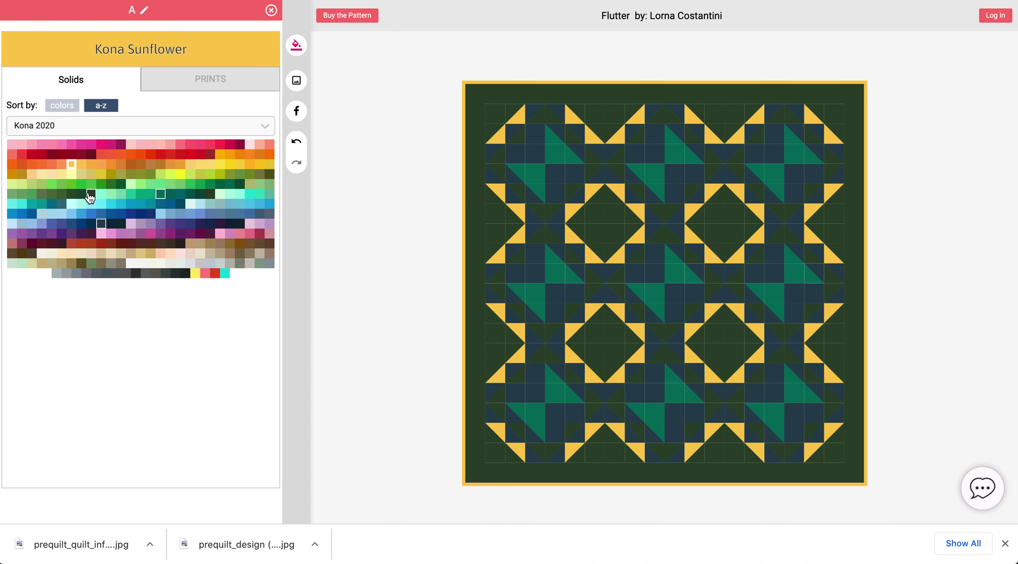
left_click(180, 175)
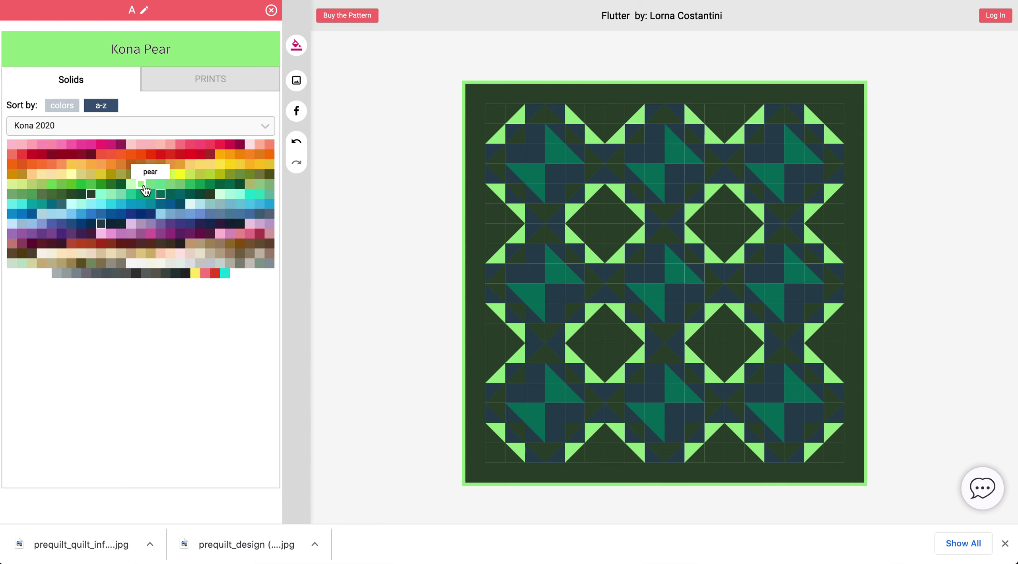
left_click(181, 175)
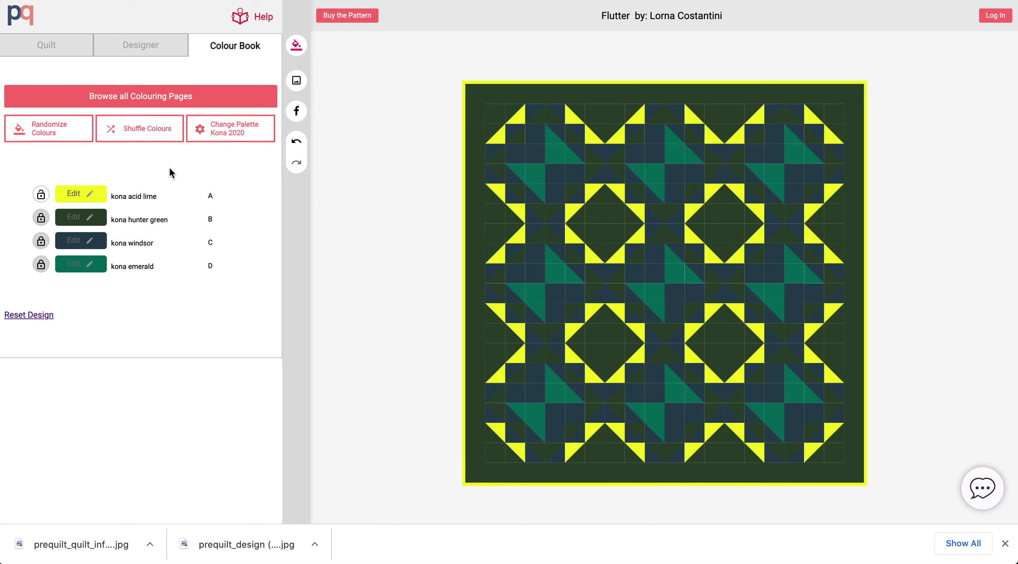
left_click(296, 82)
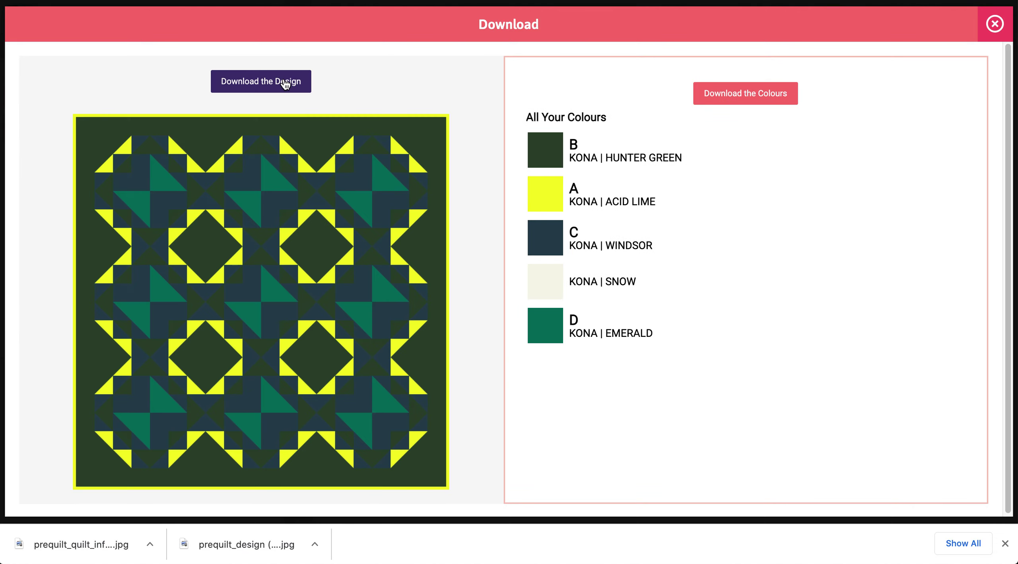
Download the lime-and-green design image and its colour-list JPG, then close the Download dialog
left_click(287, 82)
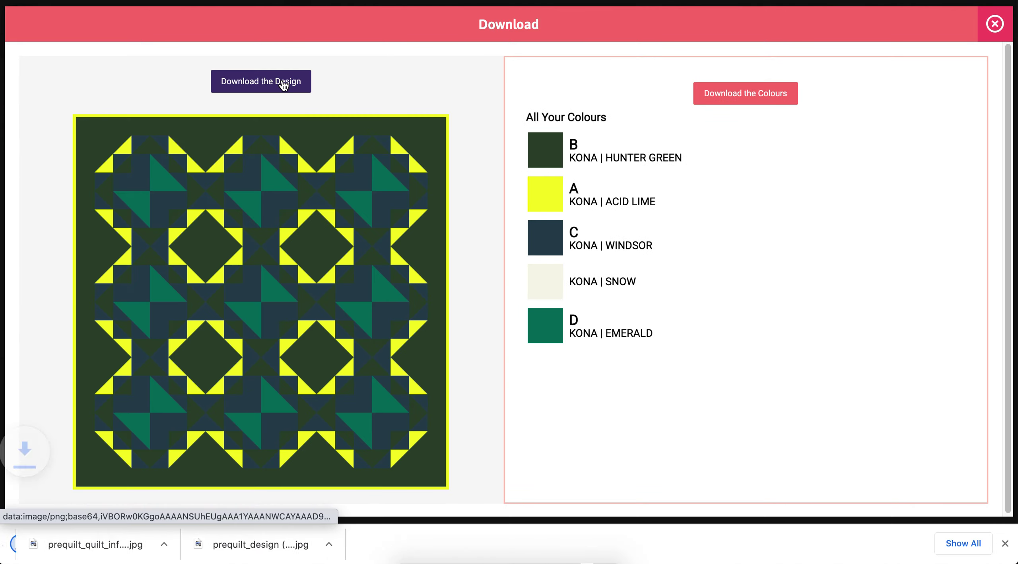
left_click(757, 95)
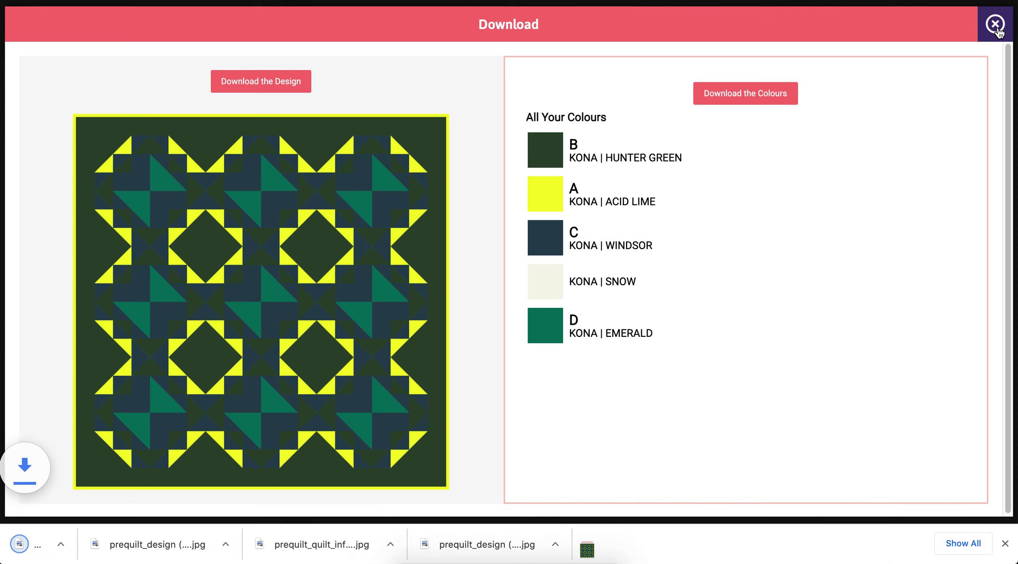
left_click(995, 24)
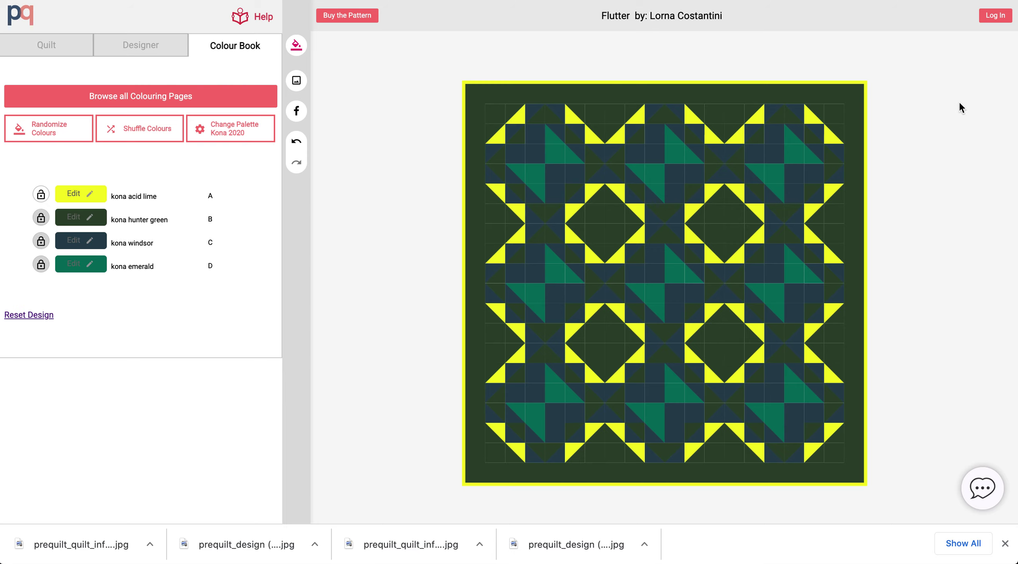
Log in to PreQuilt and bring up the prompt to clone the lime Flutter quilt
left_click(995, 18)
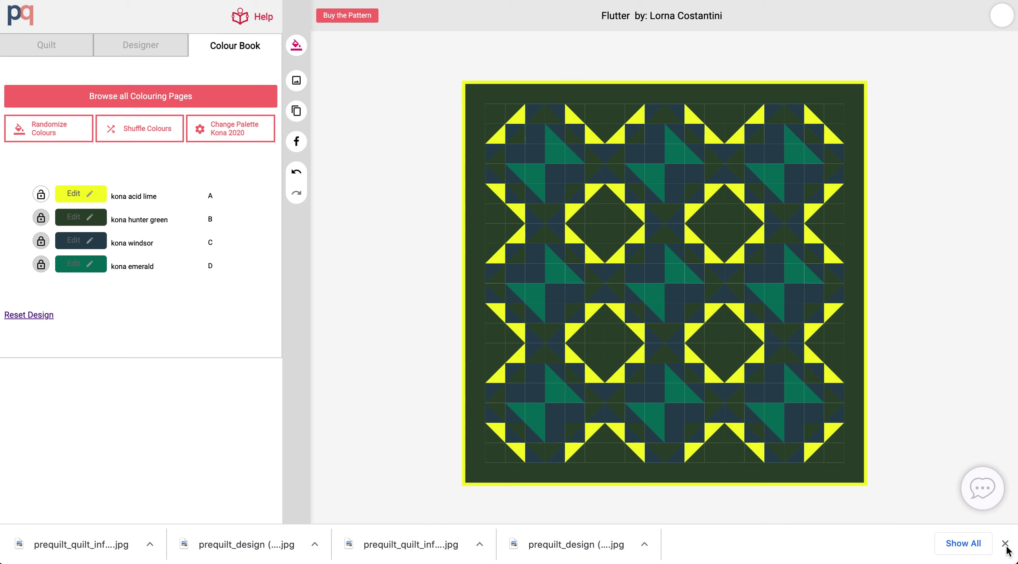
left_click(1005, 543)
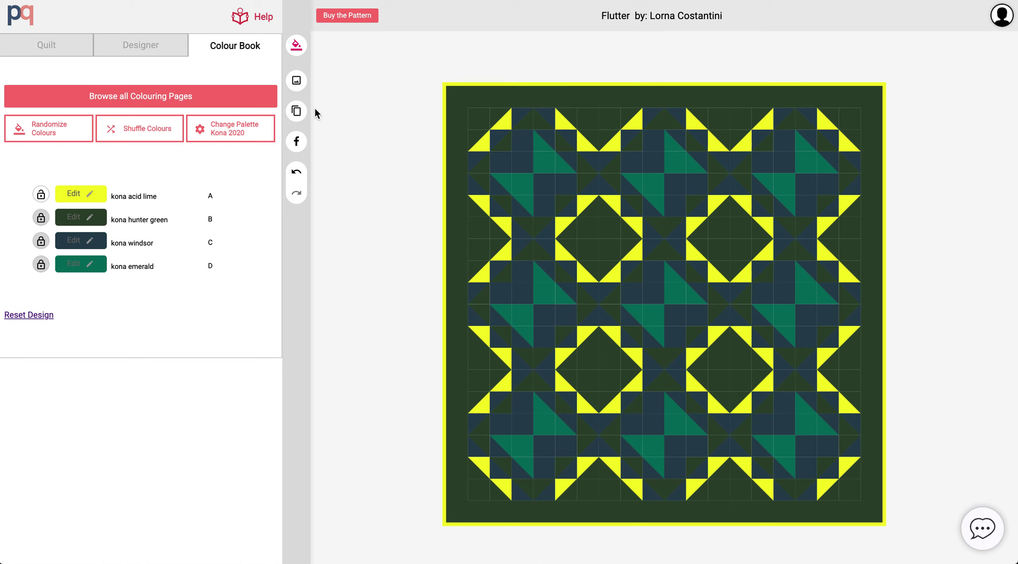
left_click(301, 111)
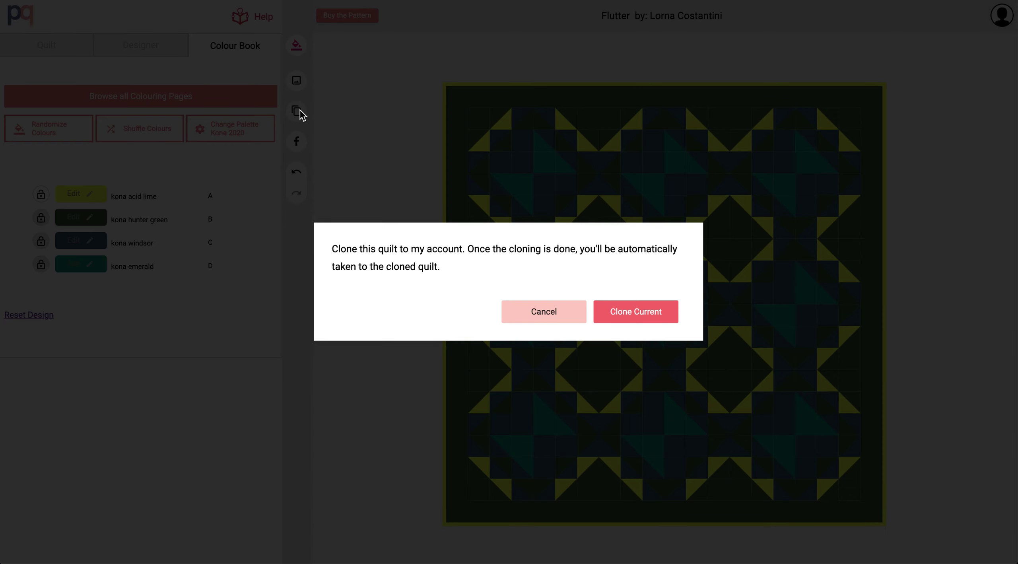
Clone the current quilt as Flutter(cloned-2), then Save & Close the copy
left_click(631, 313)
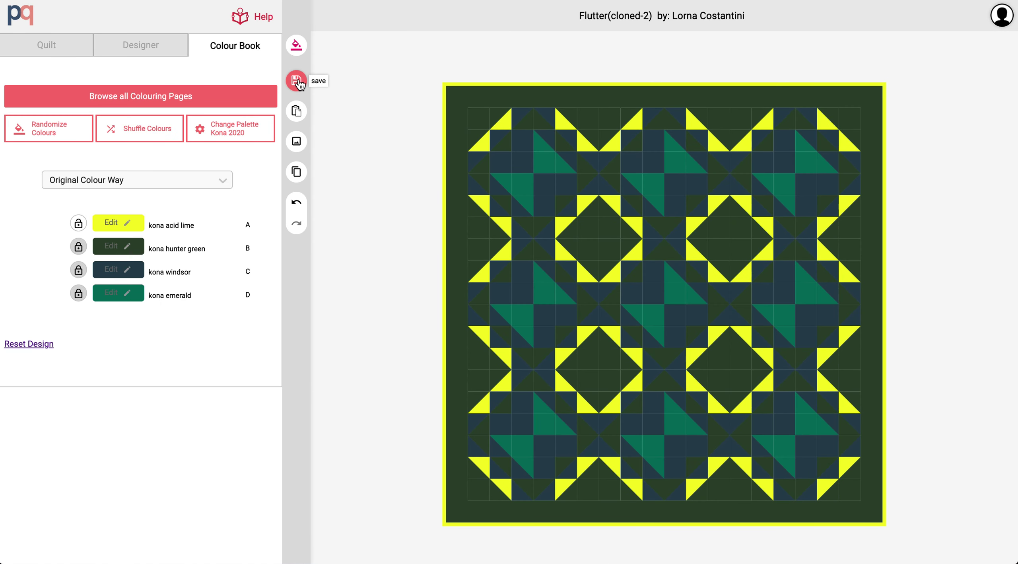
left_click(297, 82)
left_click(341, 112)
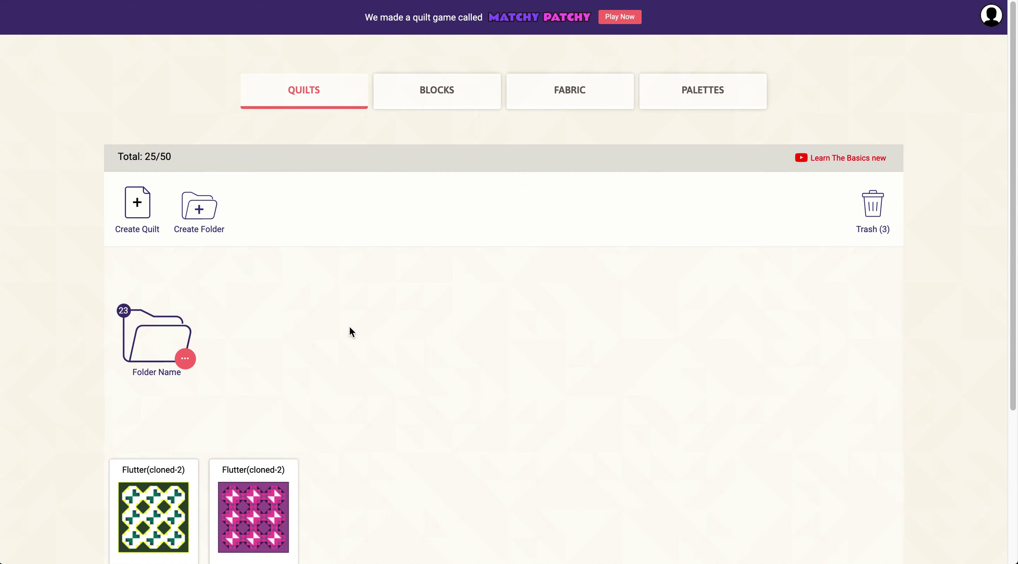
Open the first, lime-and-green Flutter(cloned-2) card from further down the Quilts page
scroll(339, 333, "down", 3)
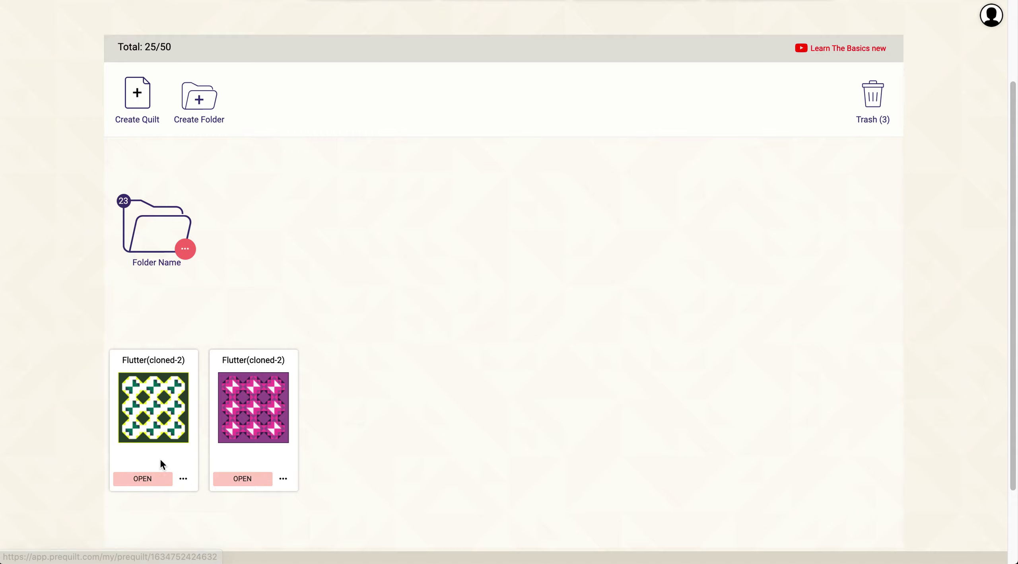
left_click(150, 483)
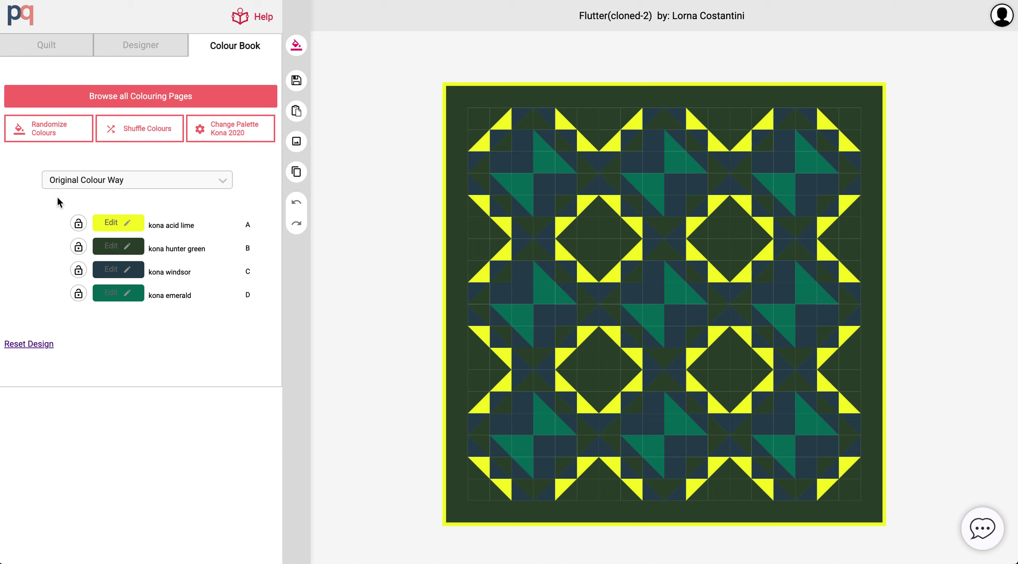
Add a new colourway cloned from the current one and name it blues
left_click(172, 191)
left_click(143, 236)
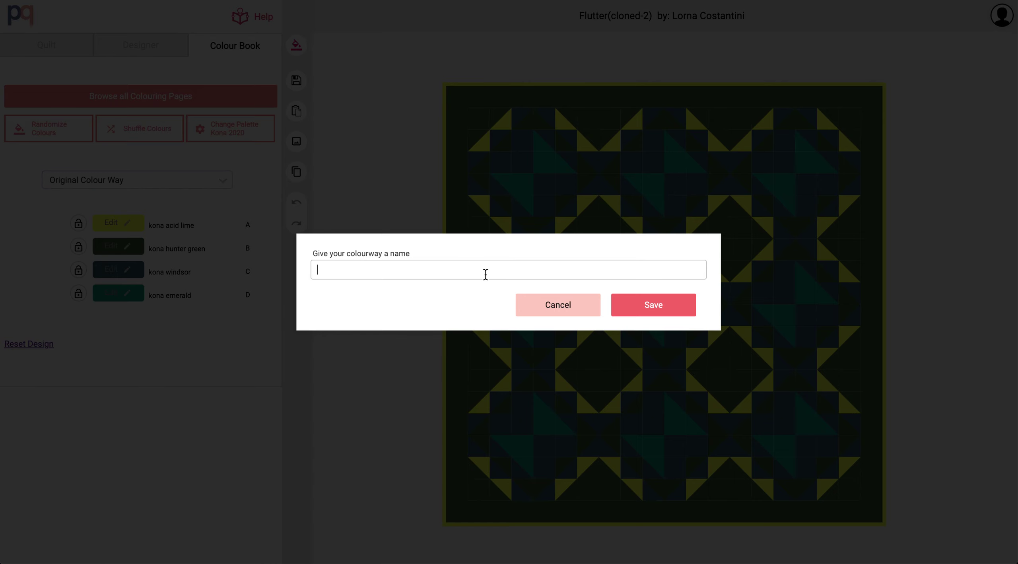
type("blues")
key("Return")
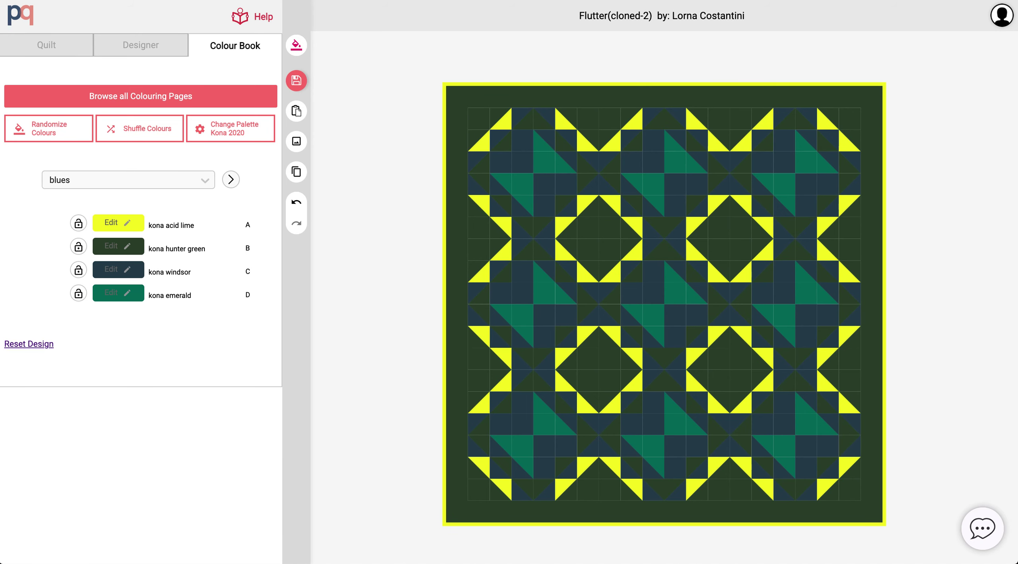
Recolour A–D to kona cypress, kona jamaica, kona white and kona robin egg
left_click(125, 228)
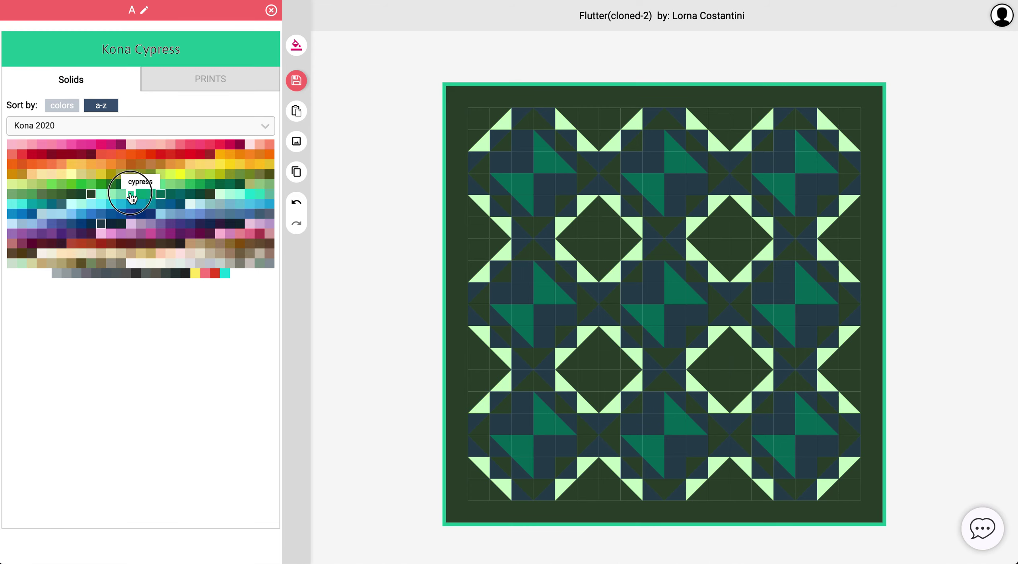
left_click(130, 195)
left_click(122, 246)
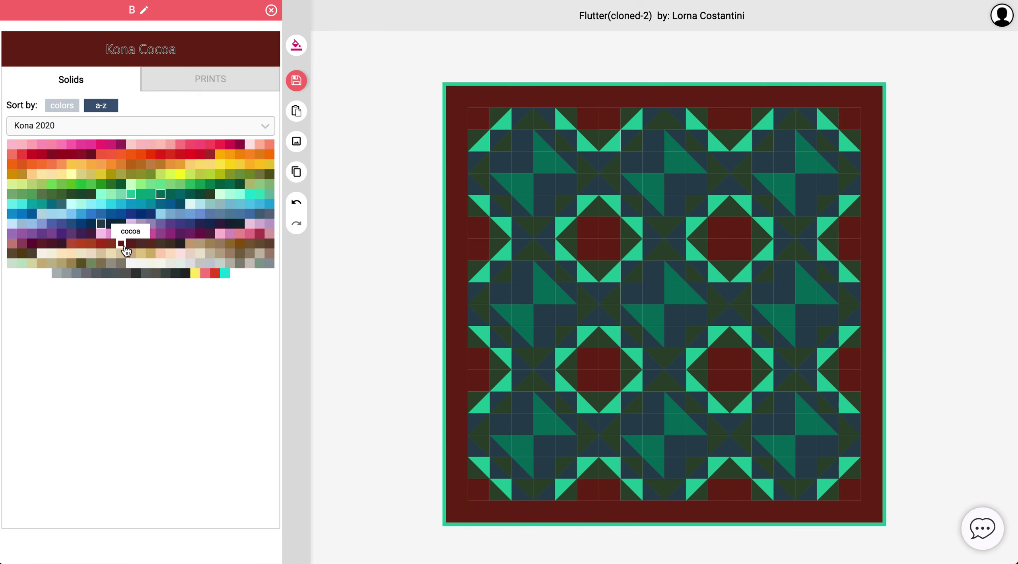
left_click(114, 205)
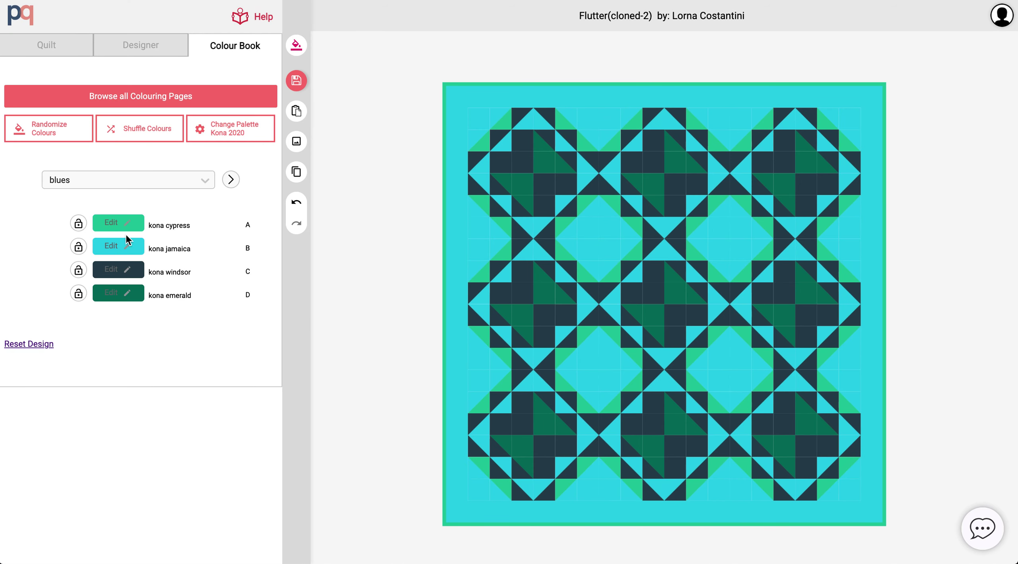
left_click(118, 275)
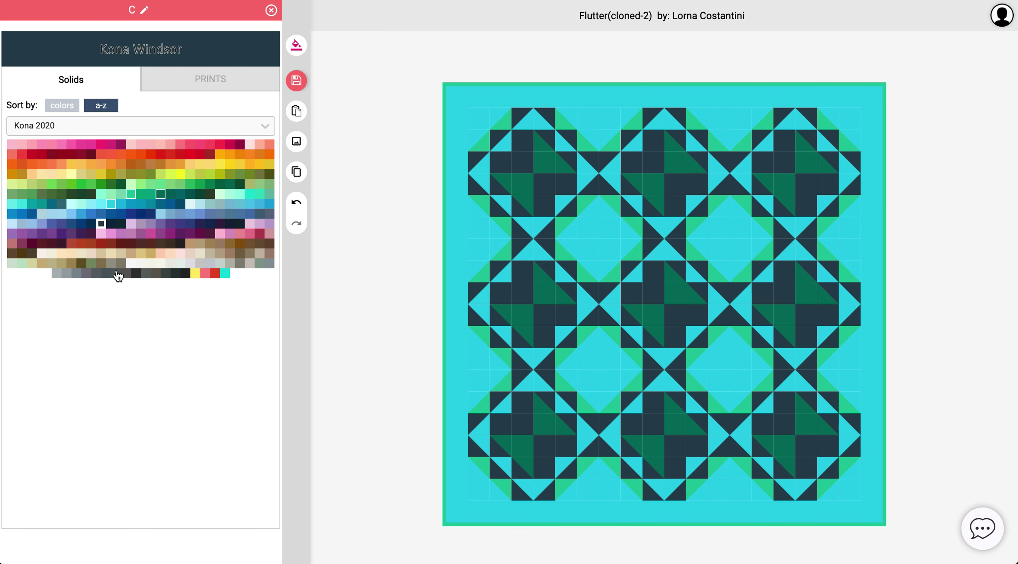
left_click(130, 264)
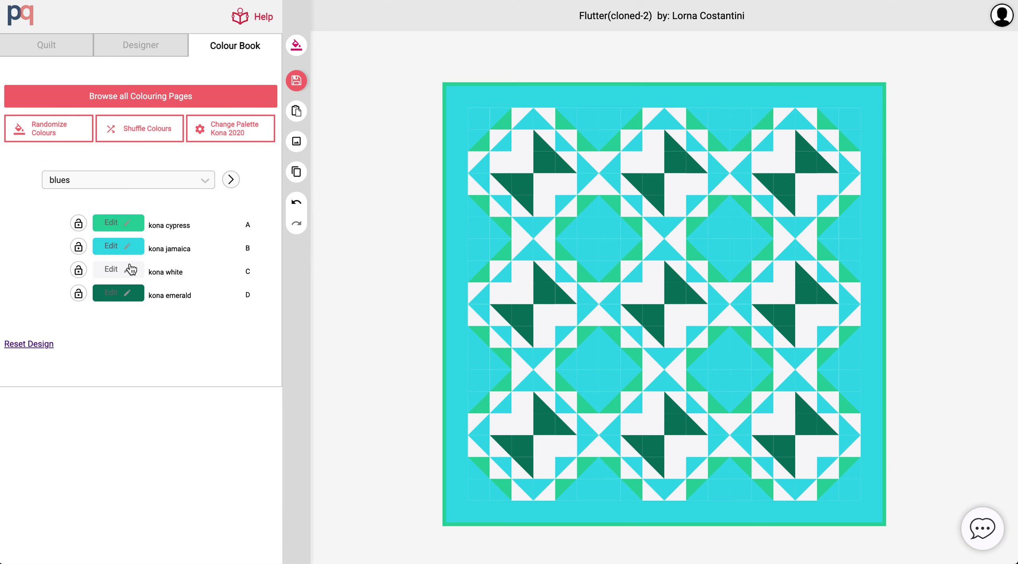
left_click(119, 293)
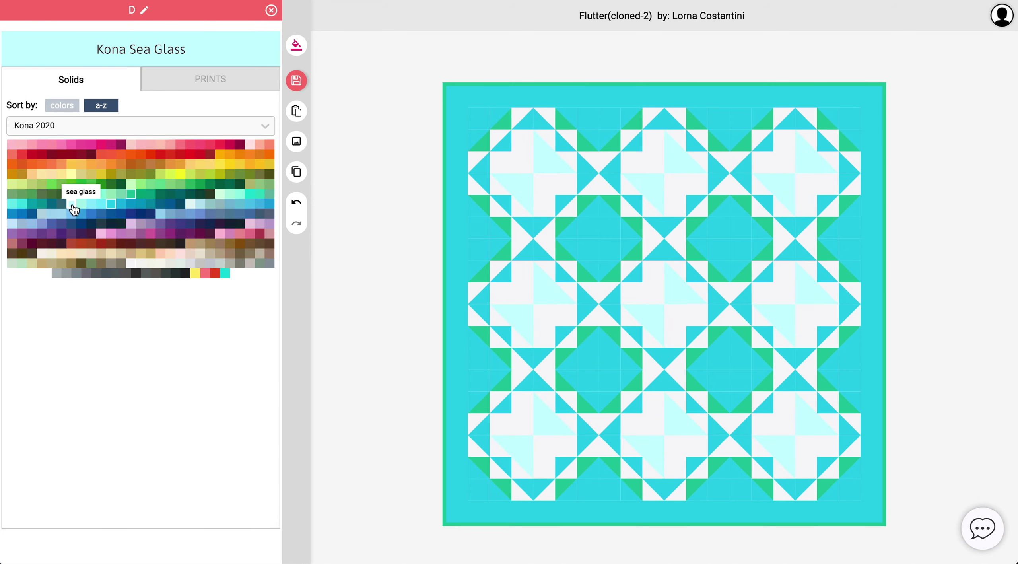
left_click(89, 205)
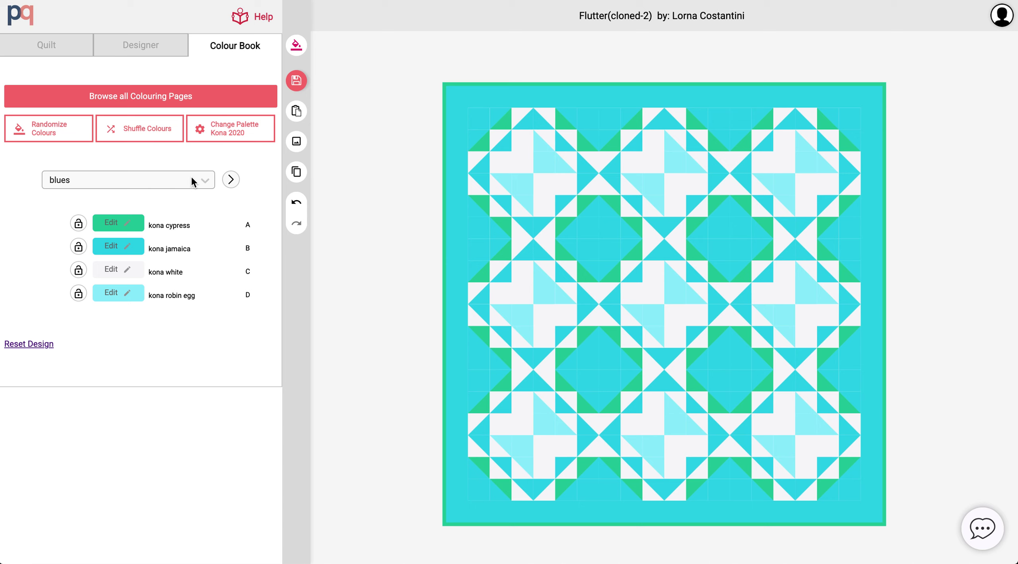
Compare the Original Colour Way with the blues colourway by switching between them
left_click(213, 181)
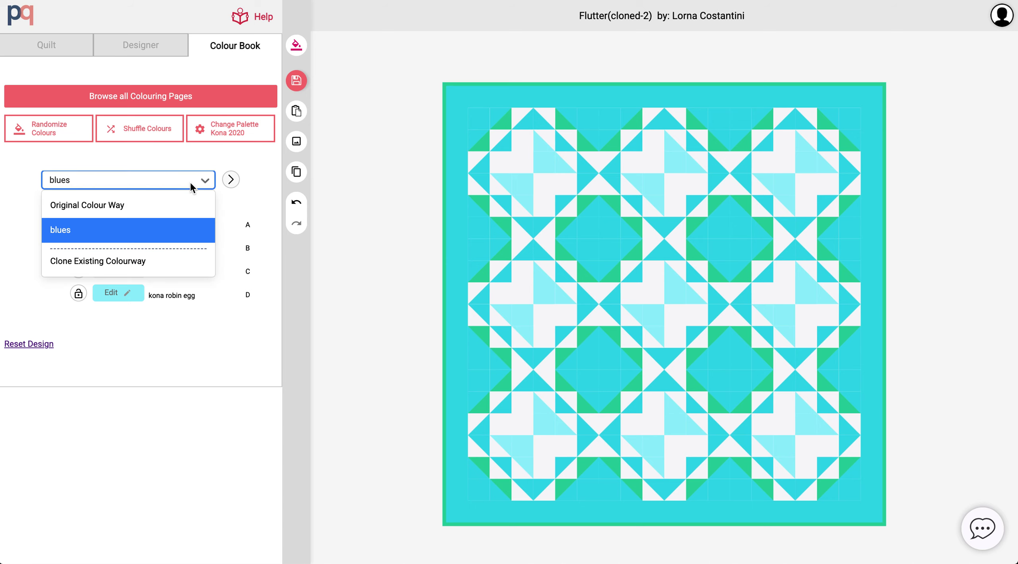
left_click(165, 203)
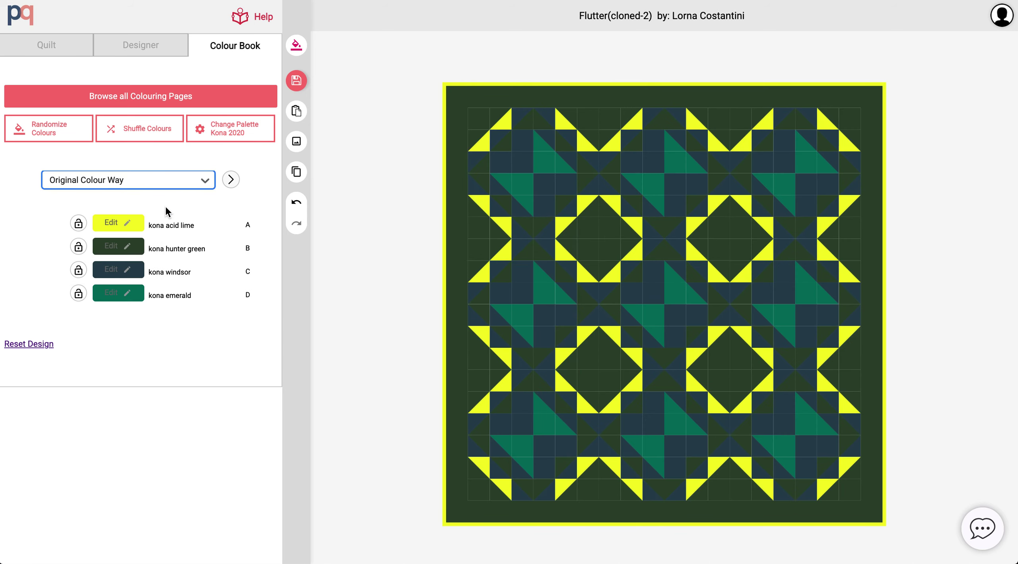
left_click(230, 181)
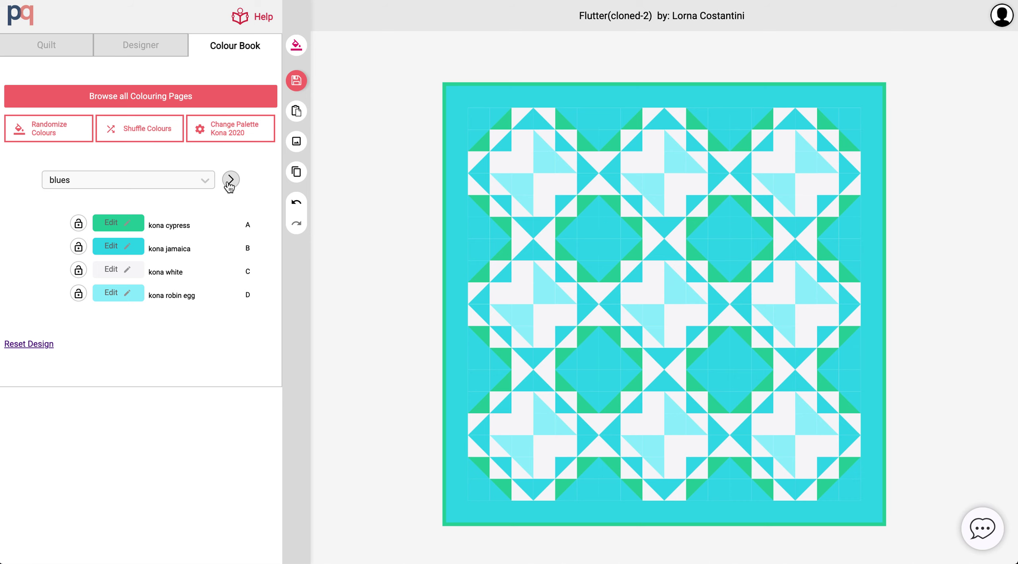
left_click(231, 182)
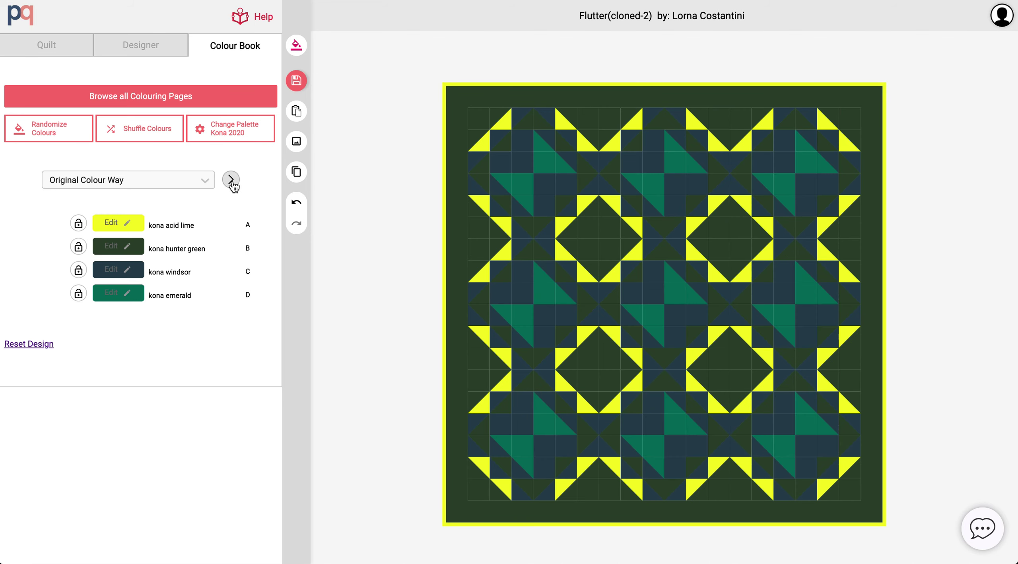
Clone the original colourway as a new colourway named prints
left_click(189, 182)
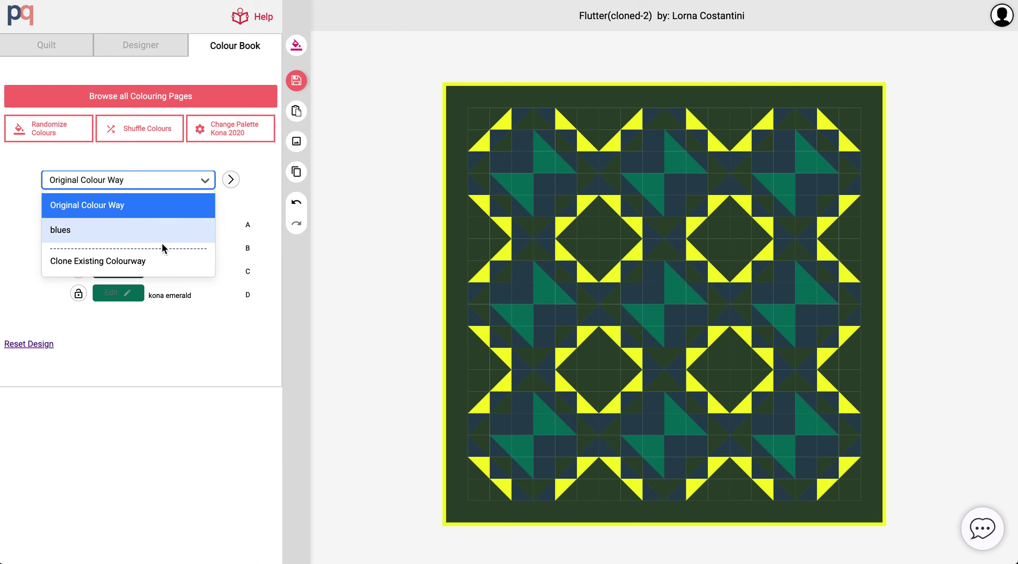
left_click(153, 263)
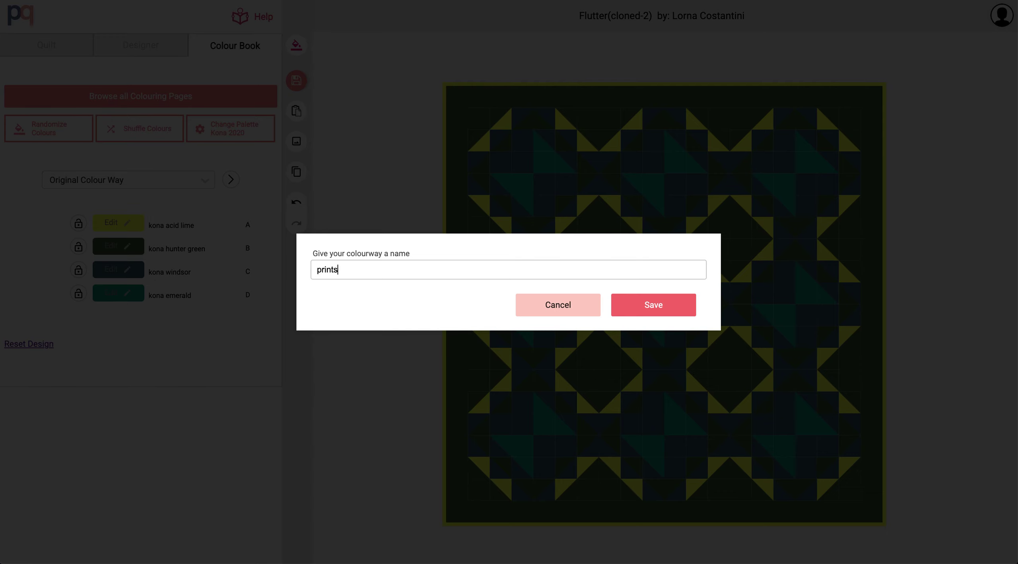
key("Return")
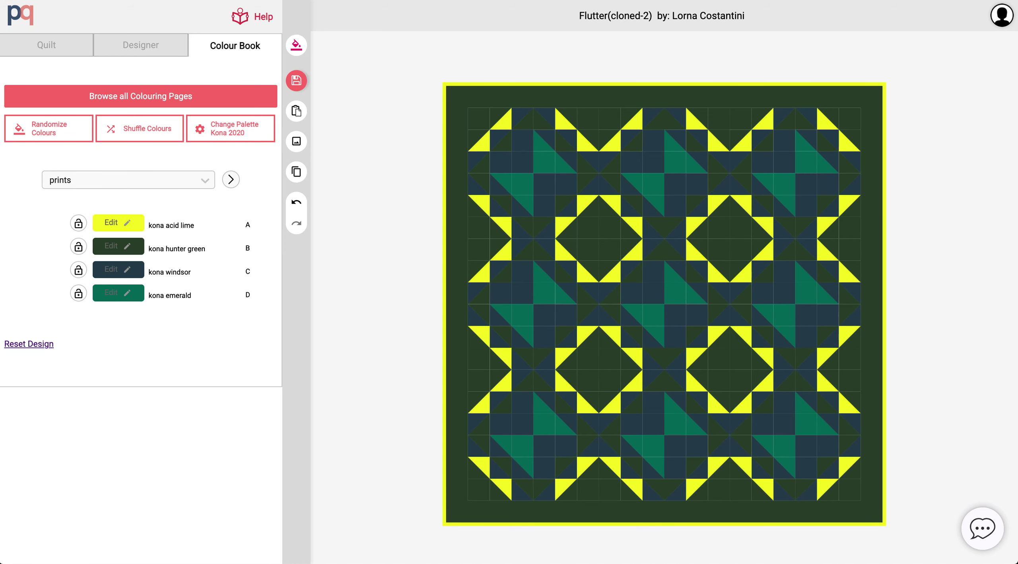
left_click(127, 225)
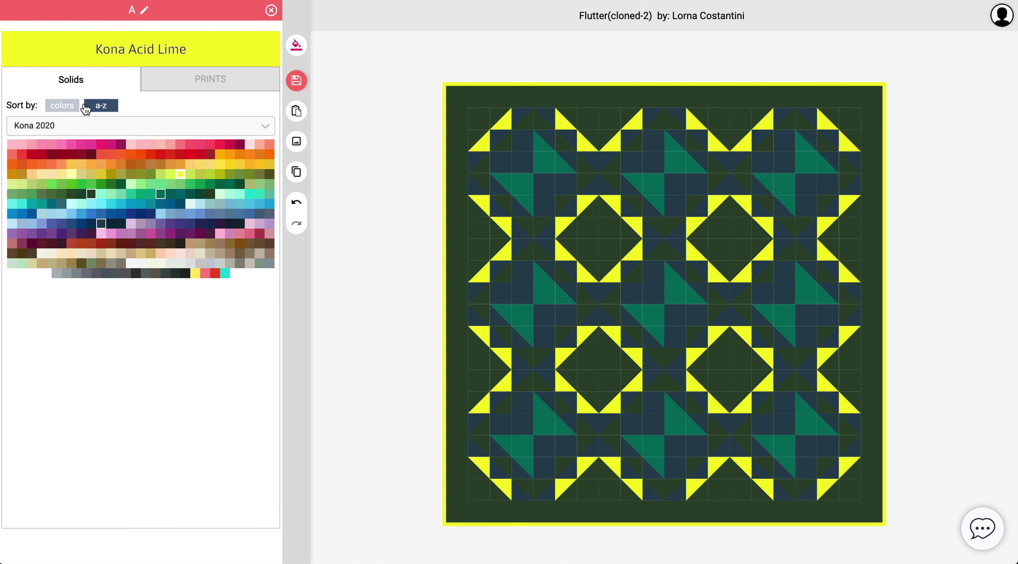
Try the Cherry In Rainier and Dots In Yellow prints, then make colour A Handkerchief In Butter
left_click(216, 85)
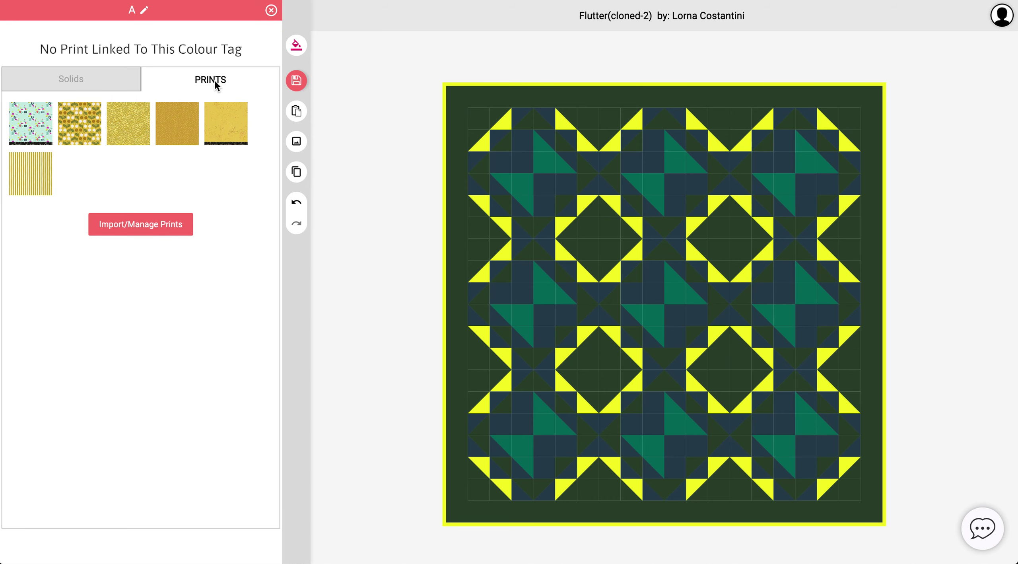
left_click(73, 128)
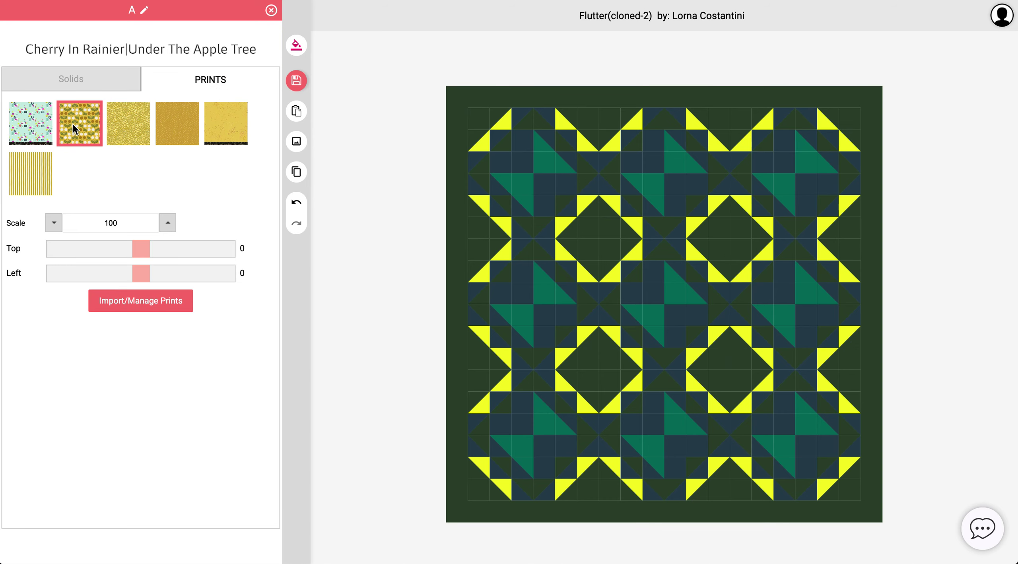
left_click(123, 131)
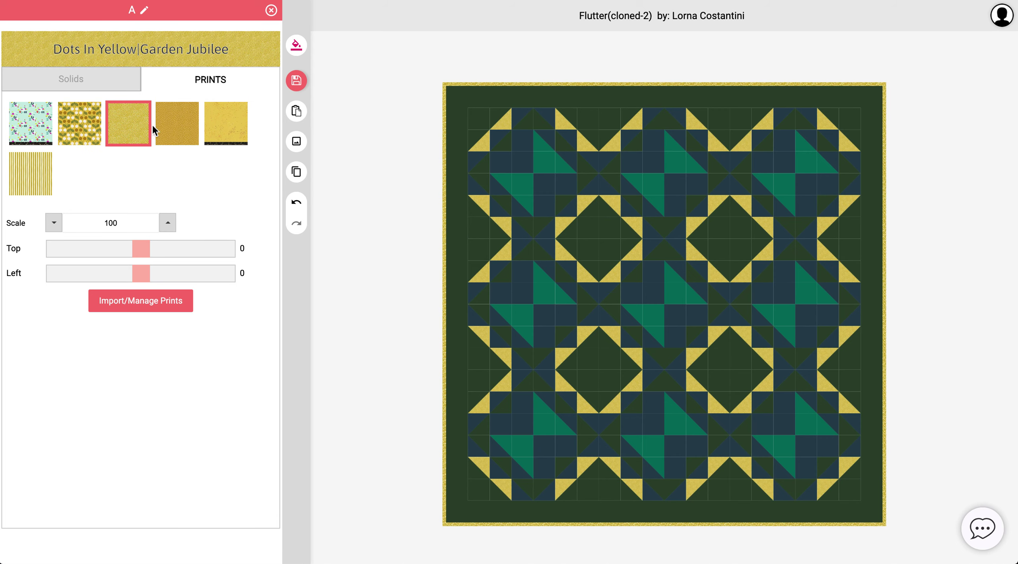
left_click(167, 127)
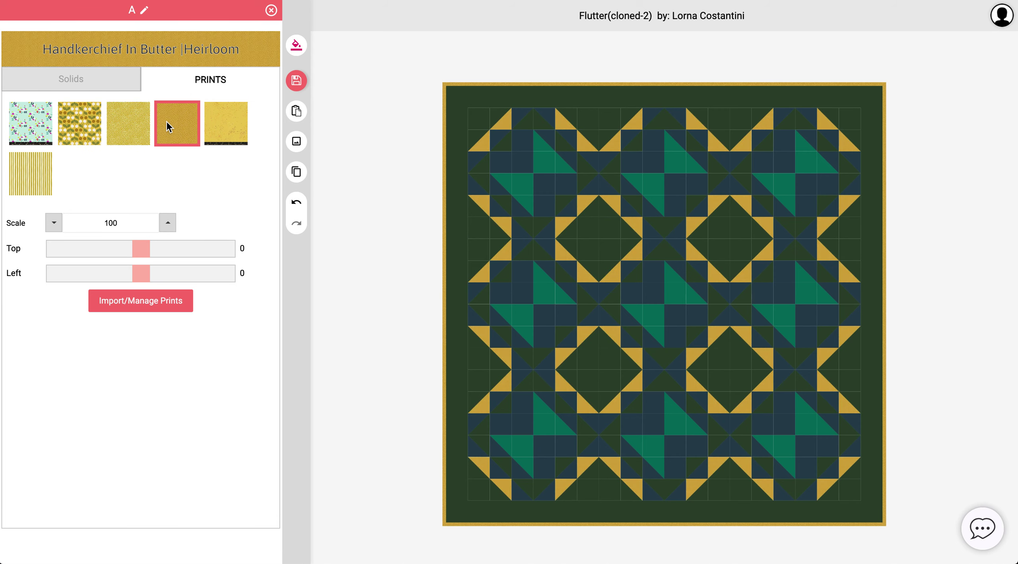
left_click(146, 305)
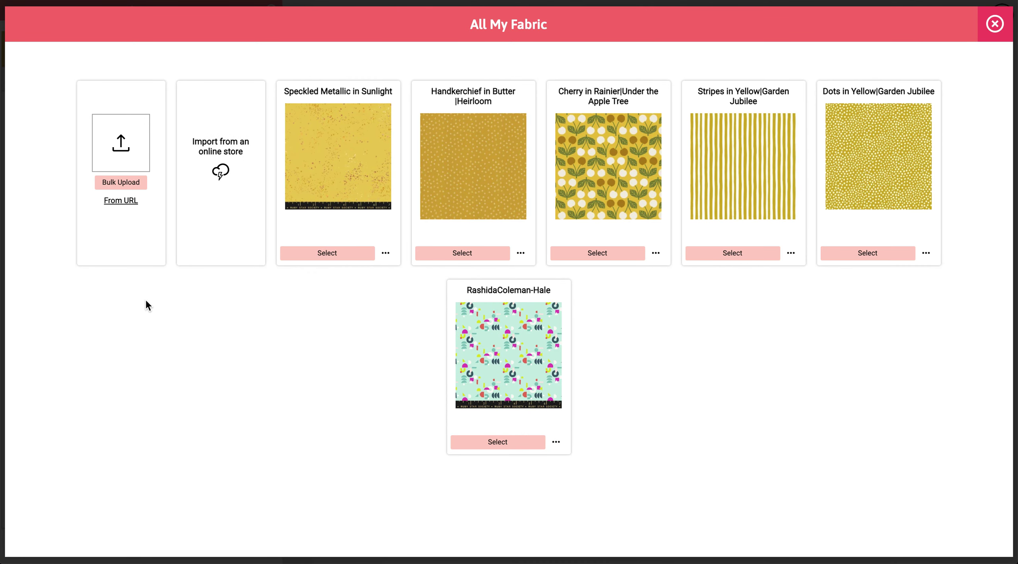
Bring up the Online Fabric Stores page from All My Fabric's From URL option
left_click(129, 200)
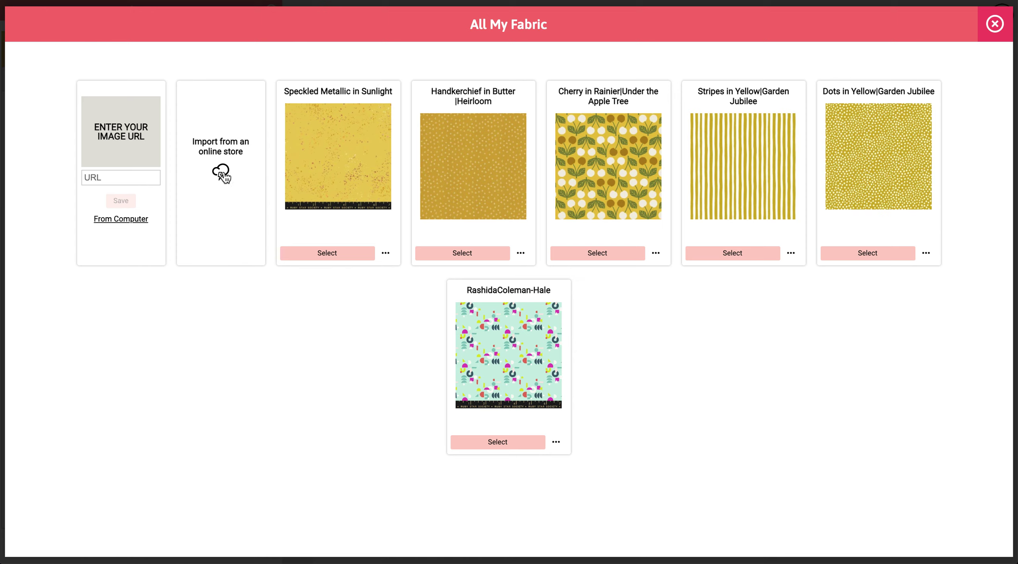
left_click(222, 173)
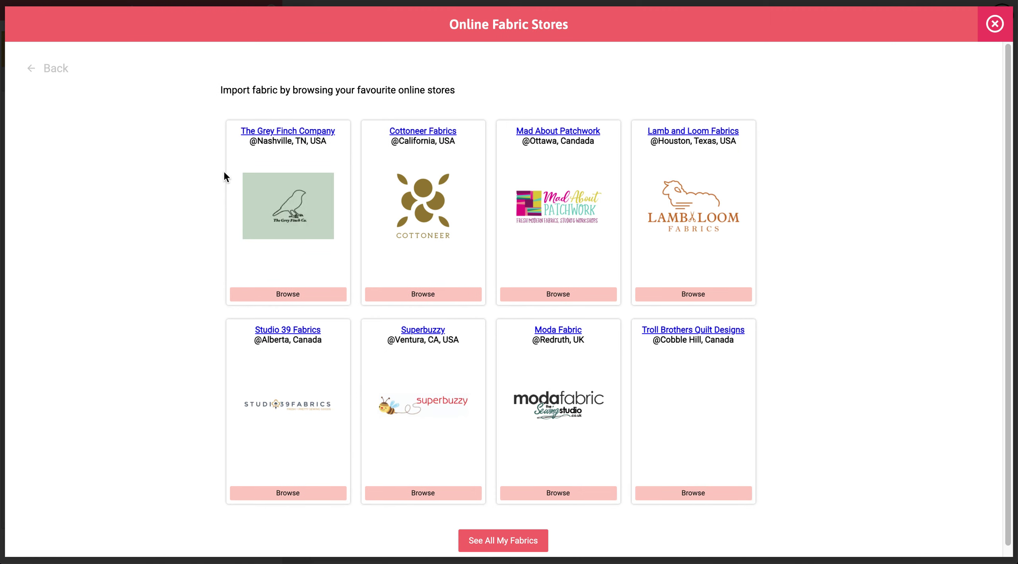
Filter Lamb and Loom Fabrics to Coral and save Sun in Pink and Peach Lemonade Sunburst
left_click(672, 296)
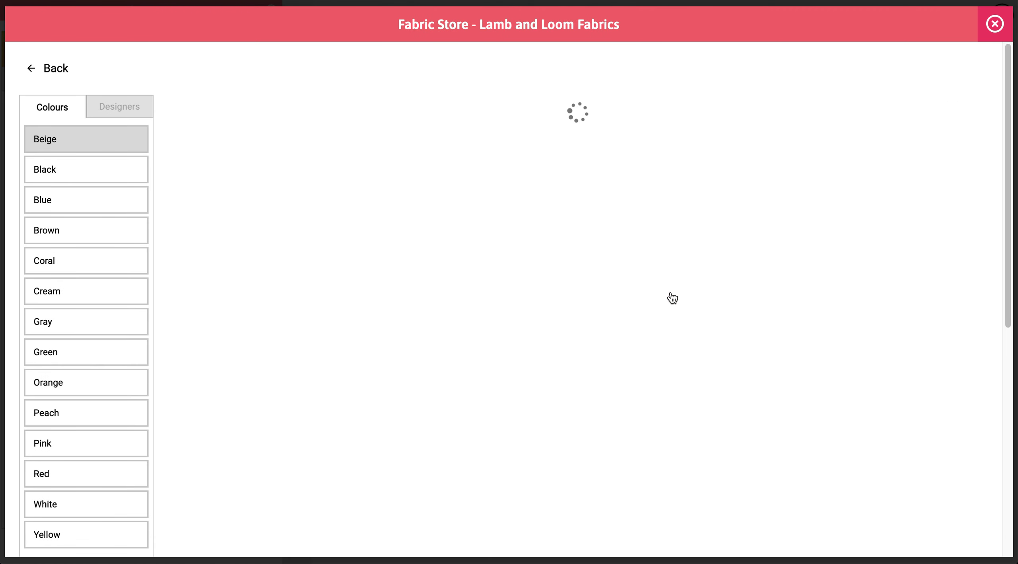
left_click(95, 274)
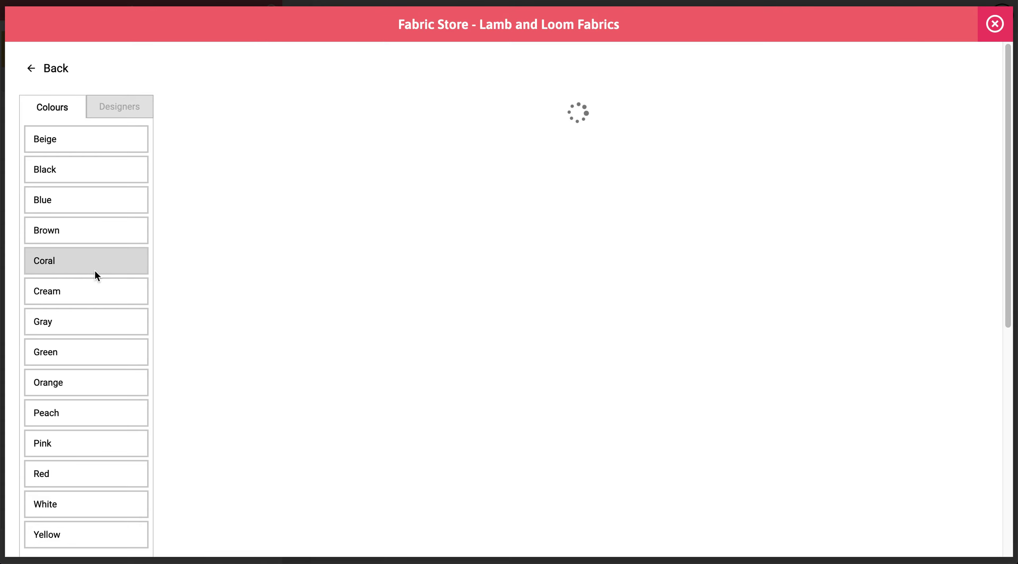
left_click(518, 272)
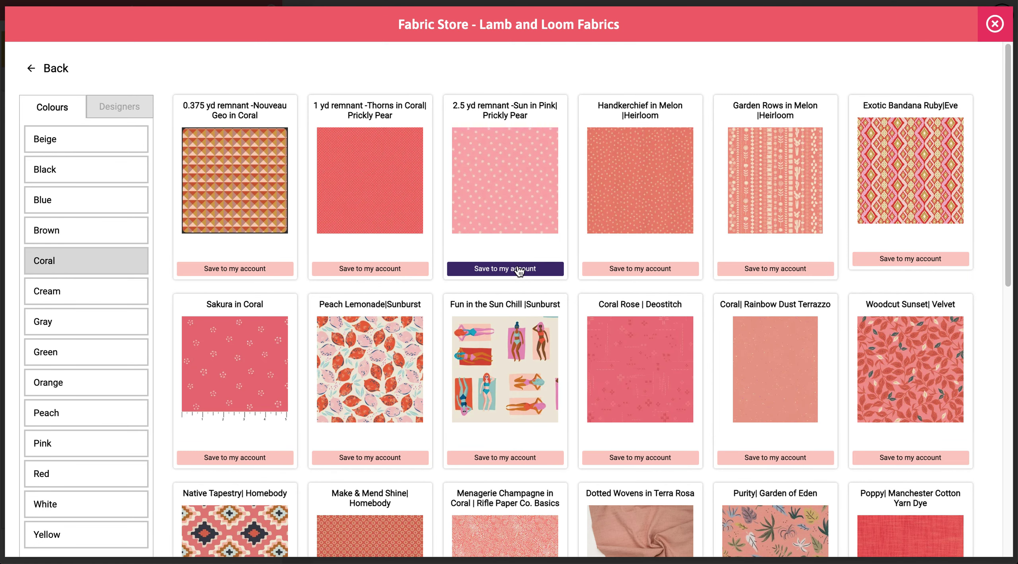
left_click(518, 272)
left_click(377, 457)
Save the Woodcut Sunset Velvet, Grid in Strawberry and Petits Checks in Coral prints
scroll(544, 391, "down", 4)
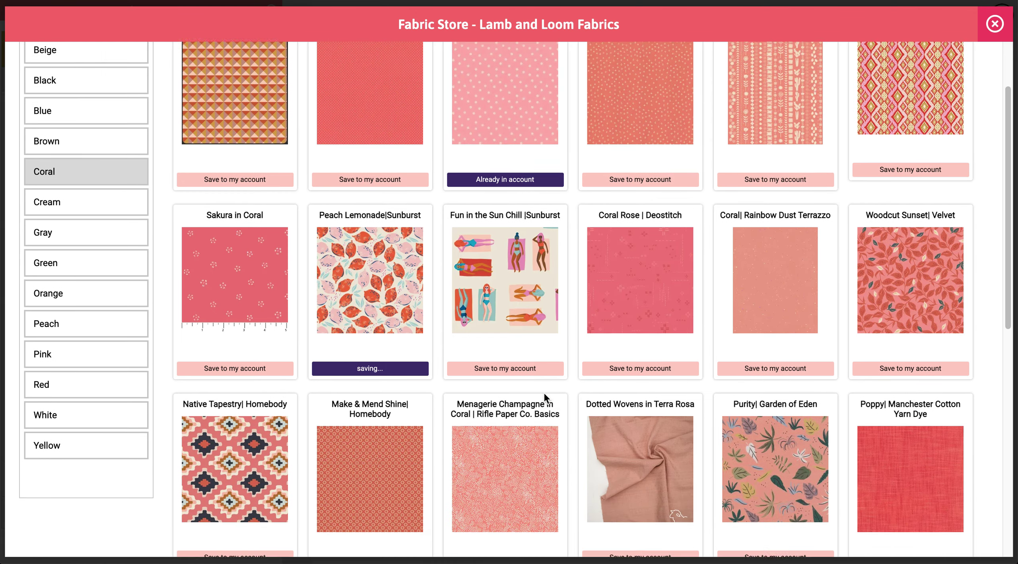
left_click(899, 289)
scroll(900, 284, "down", 5)
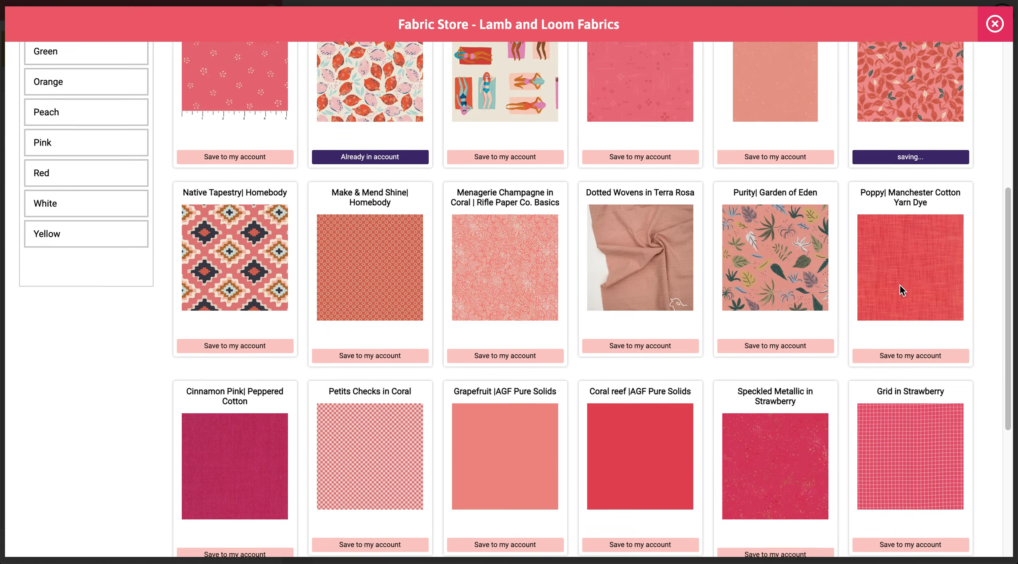
scroll(899, 285, "down", 3)
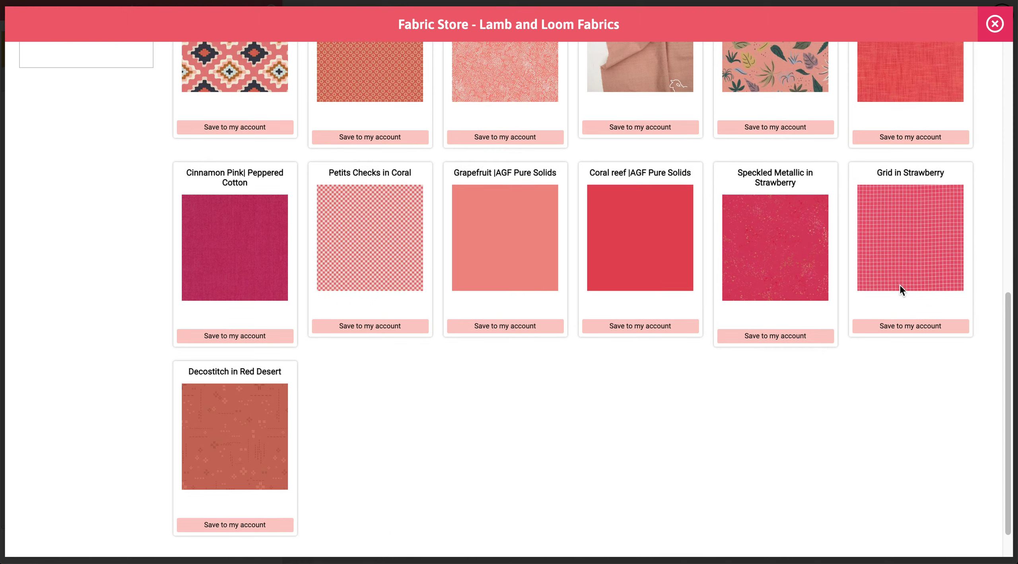
left_click(913, 328)
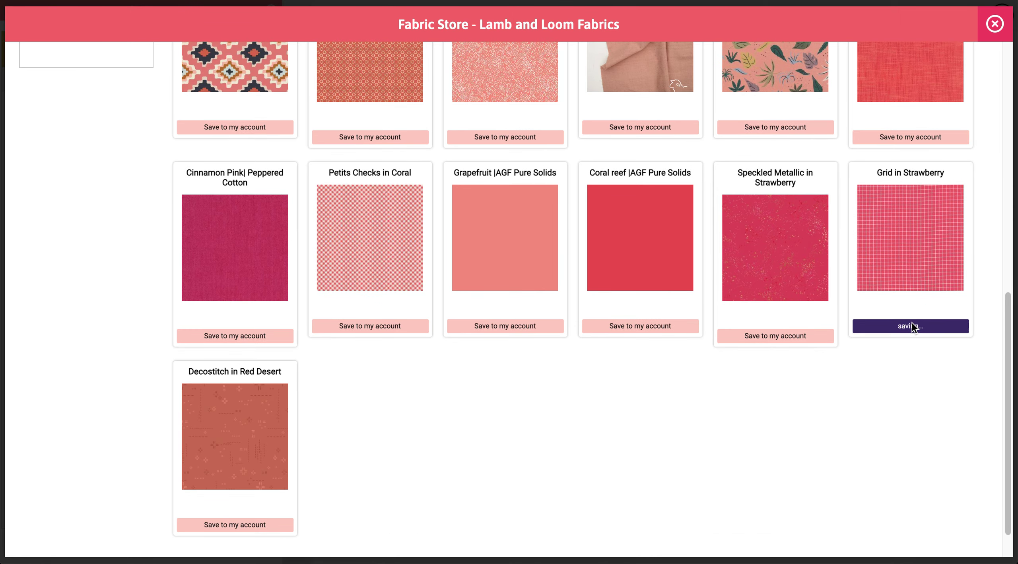
scroll(469, 440, "down", 2)
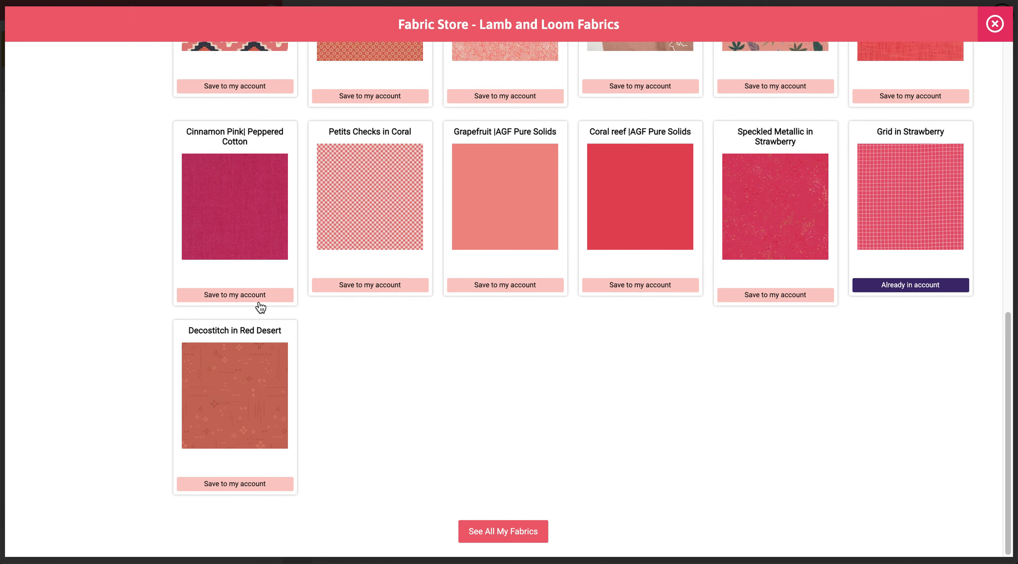
left_click(374, 285)
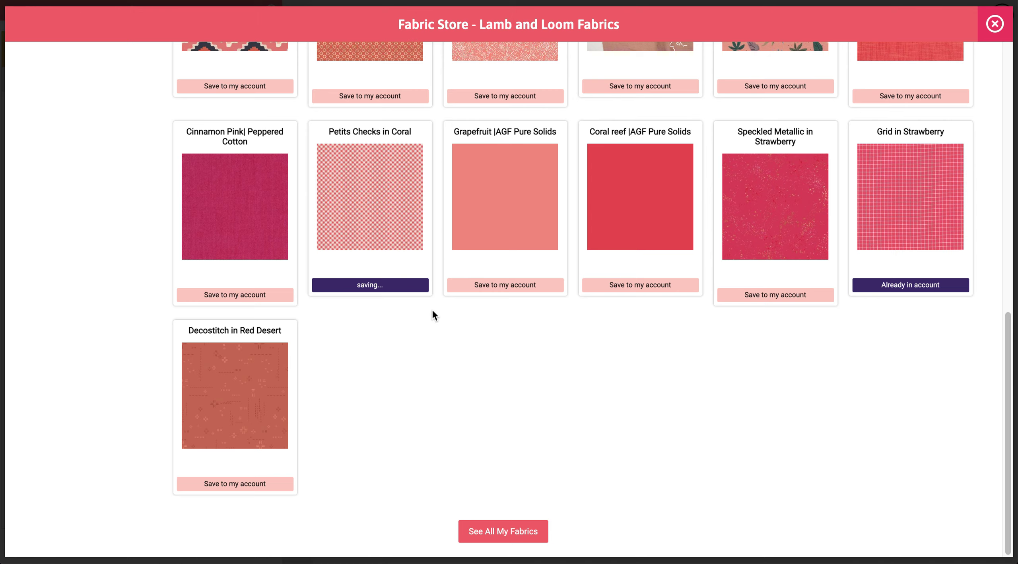
scroll(431, 314, "up", 10)
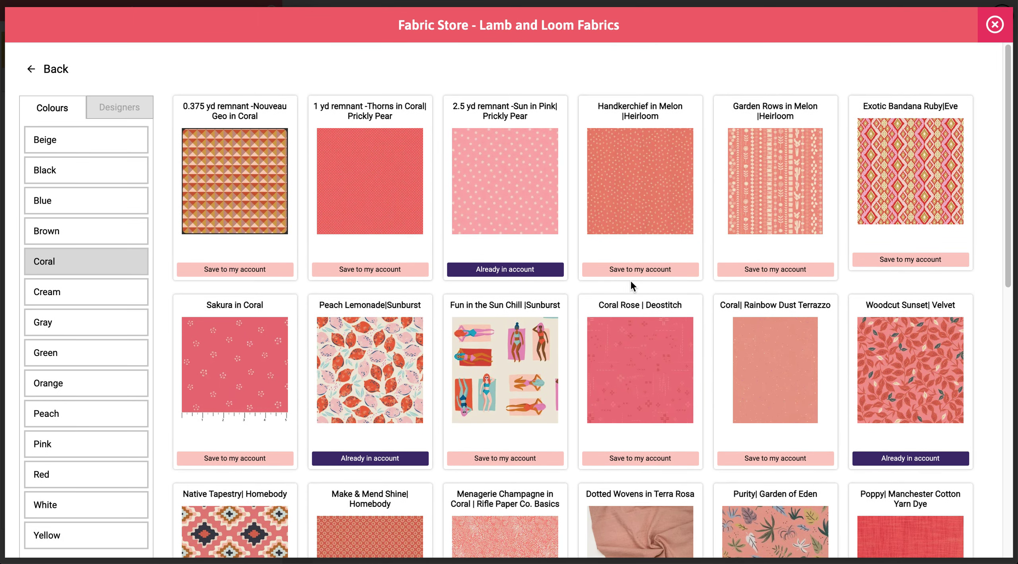
left_click(996, 26)
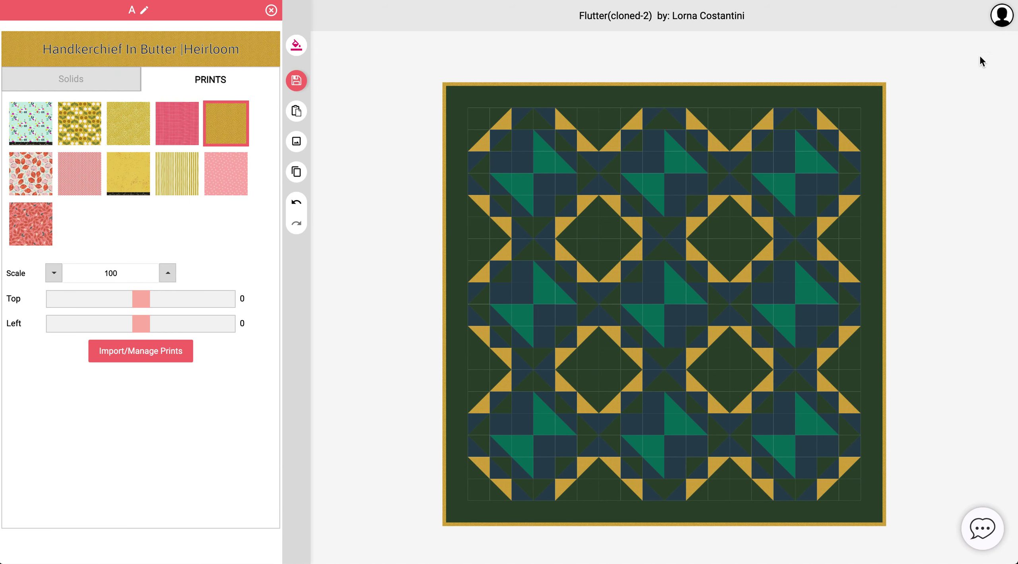
Set colour A to the Woodcut Sunset Velvet print at scale 130
left_click(89, 179)
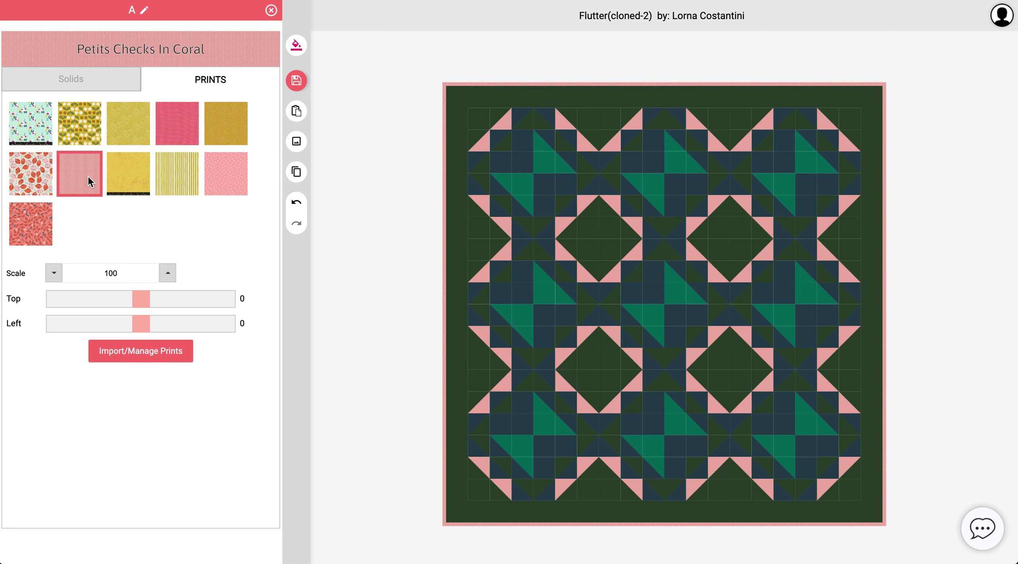
left_click(34, 229)
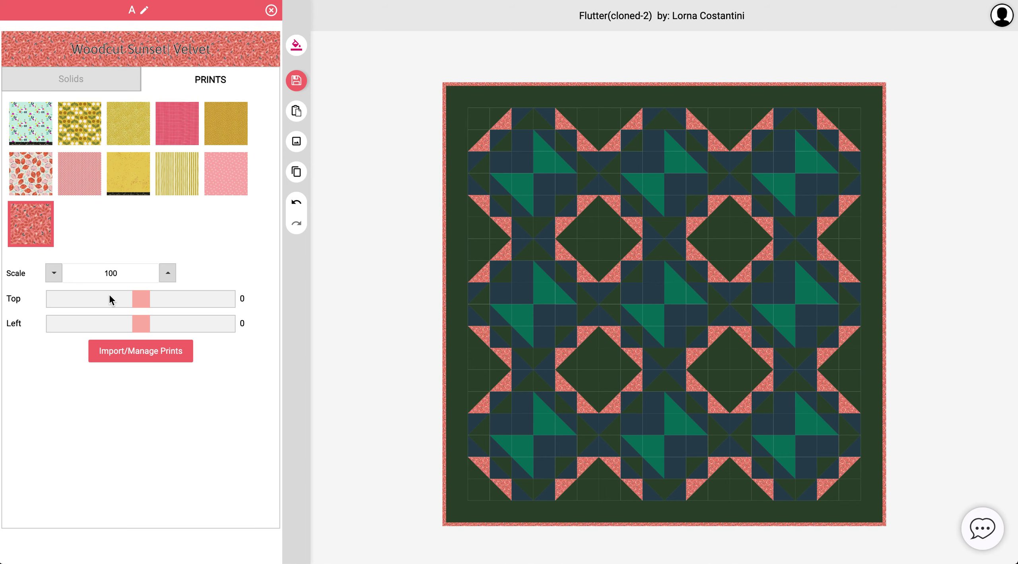
left_click(127, 272)
key("Up")
key("Up")
key("Up")
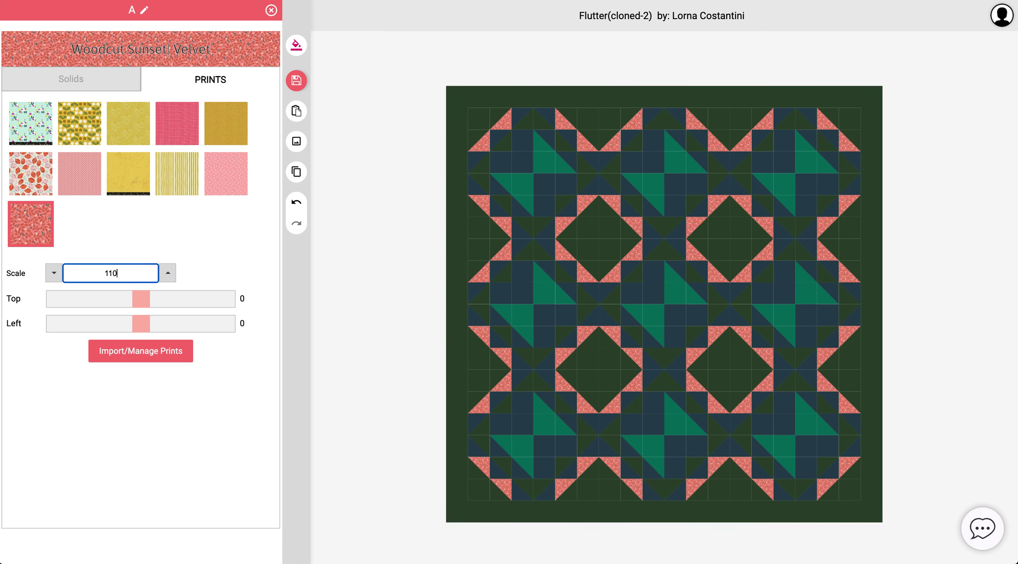
left_click(271, 10)
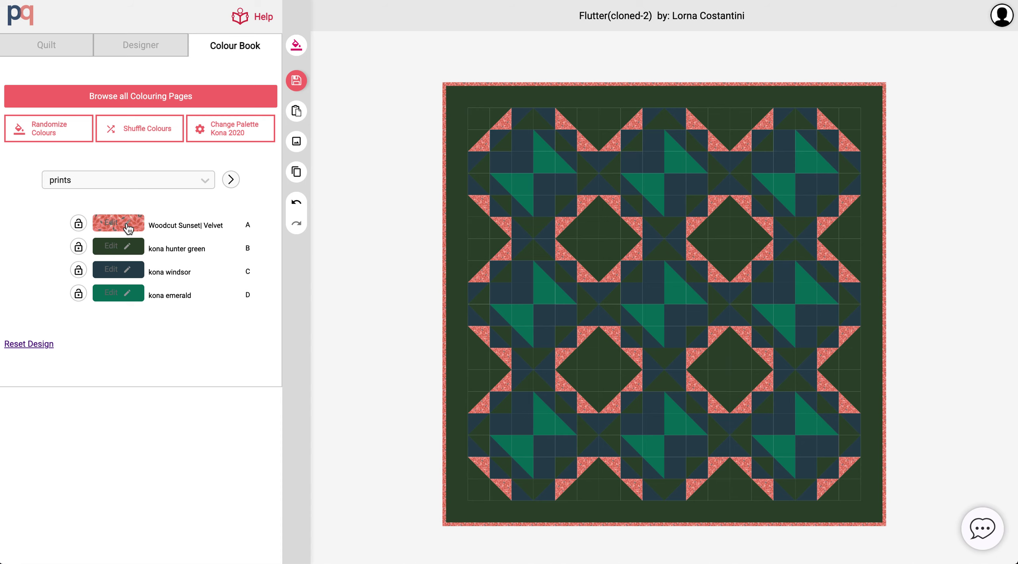
left_click(131, 248)
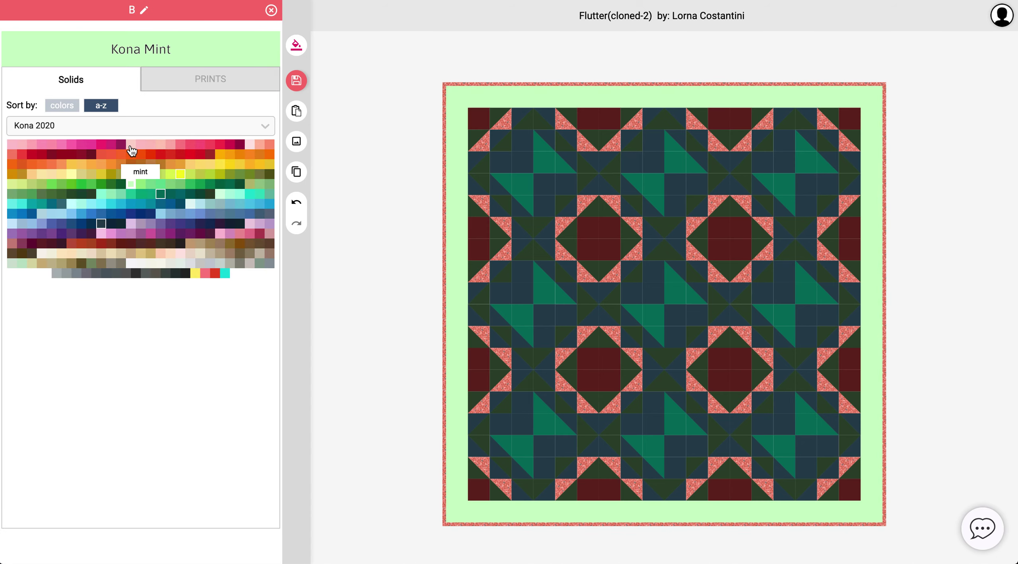
Make colours B, C and D kona ballet slipper, kona cloud and kona white
left_click(131, 143)
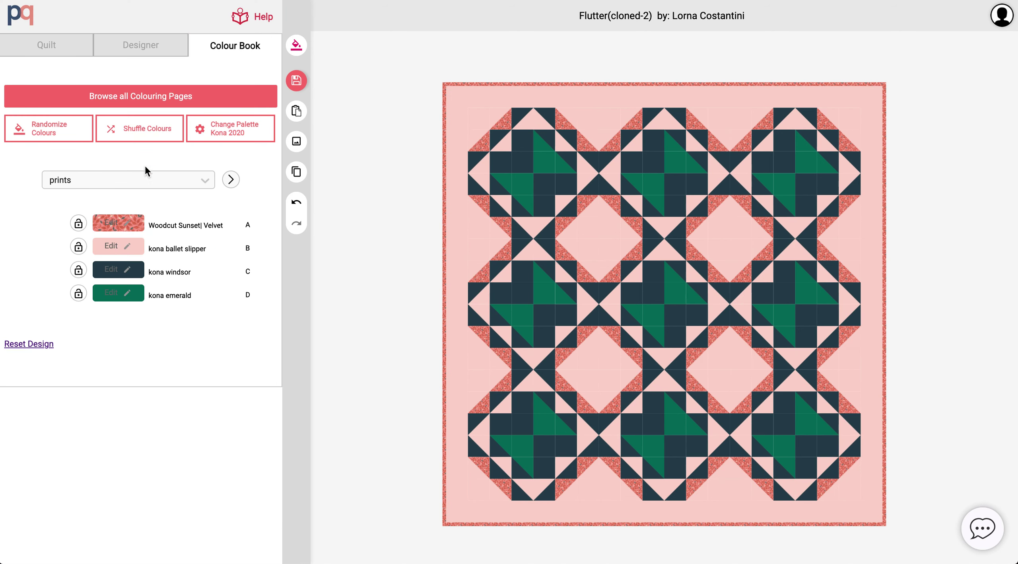
left_click(118, 270)
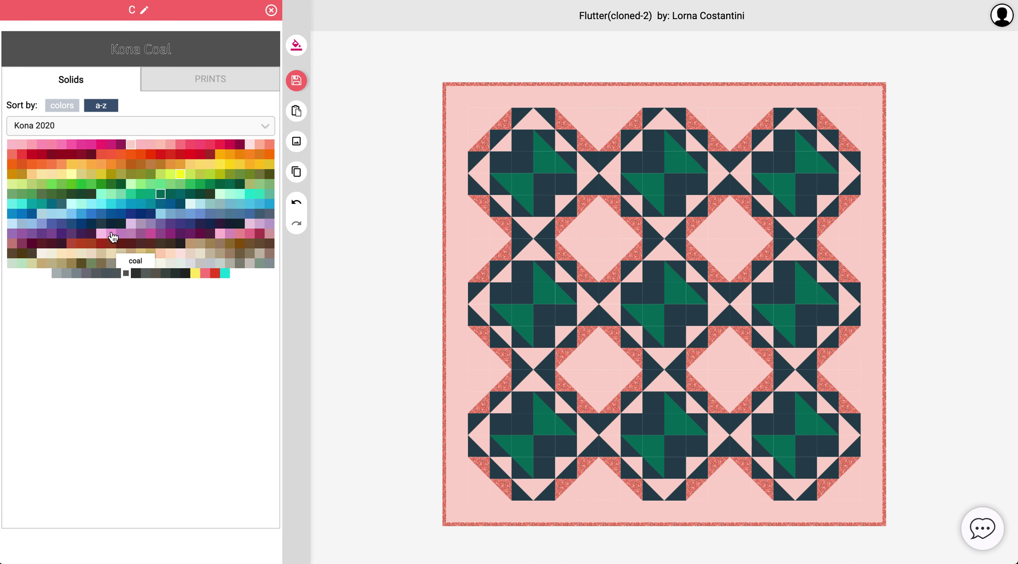
left_click(14, 221)
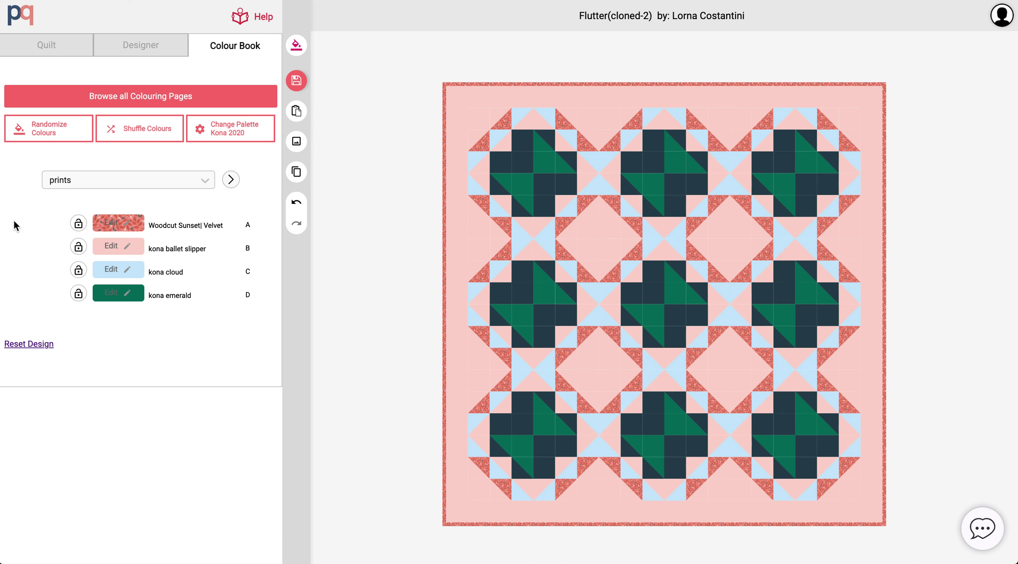
left_click(121, 295)
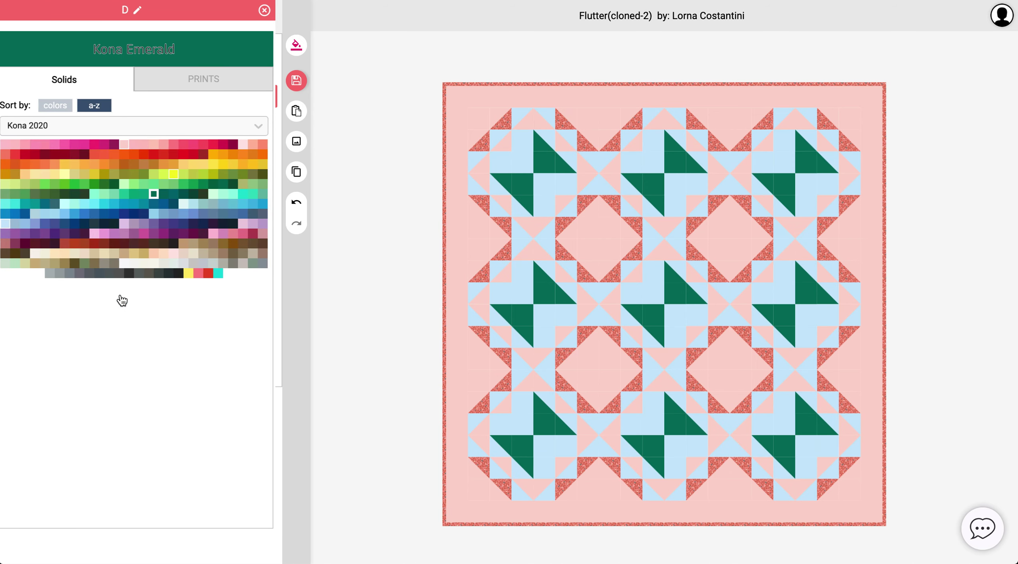
left_click(135, 264)
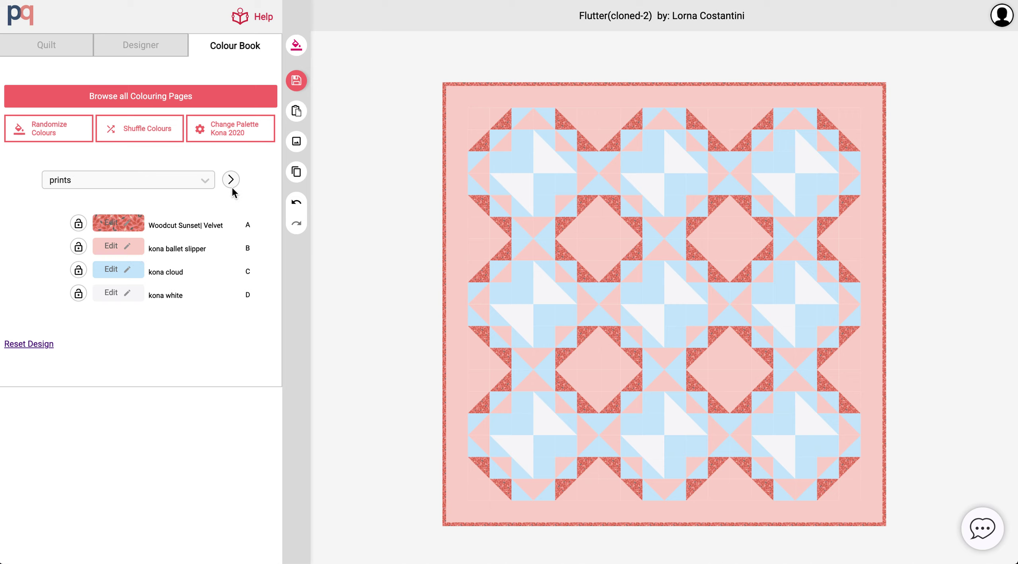
left_click(297, 142)
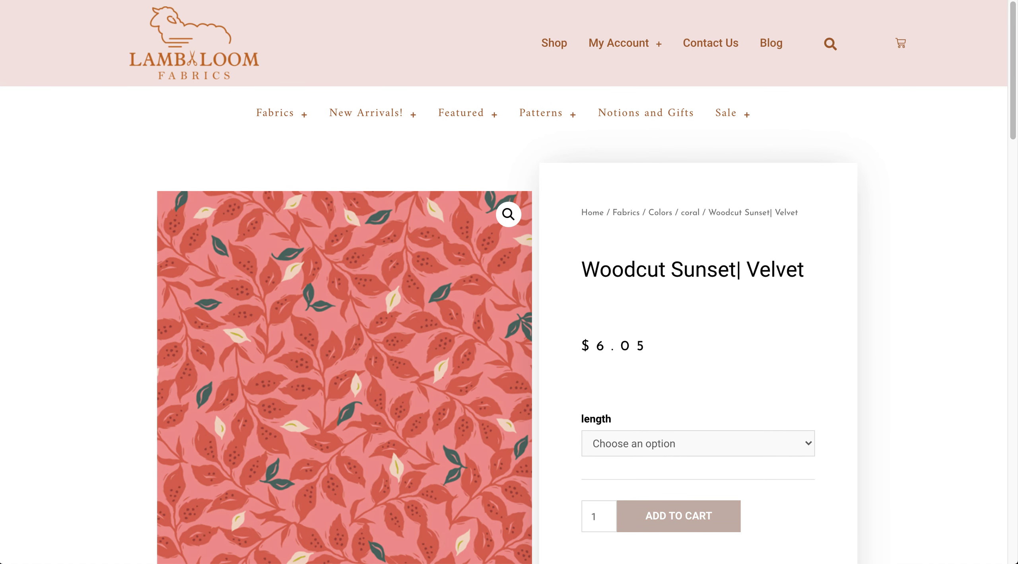
Save the coral prints quilt's design and colour-info JPGs, then close the Download window
key("super+w")
left_click(281, 84)
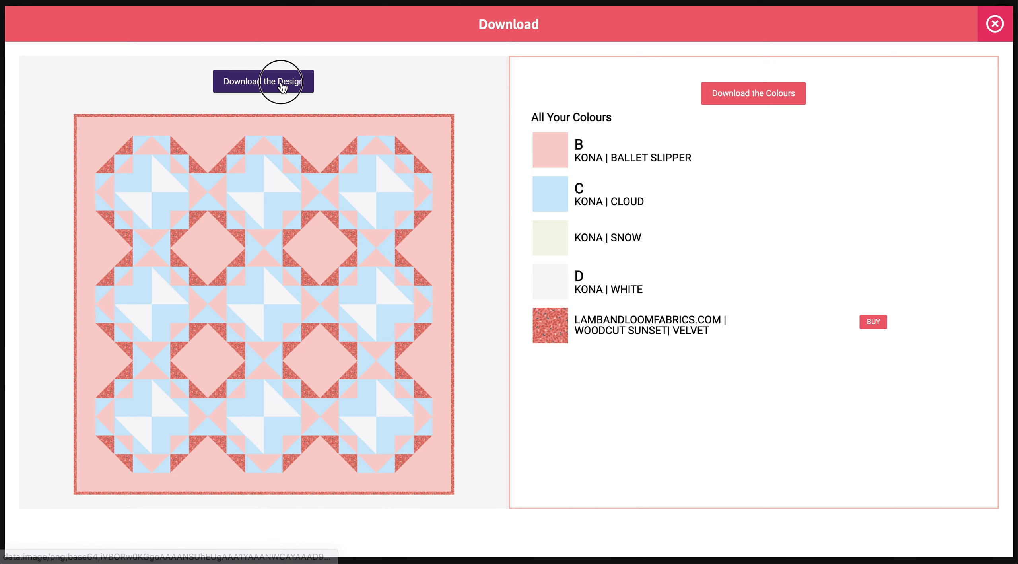
left_click(732, 93)
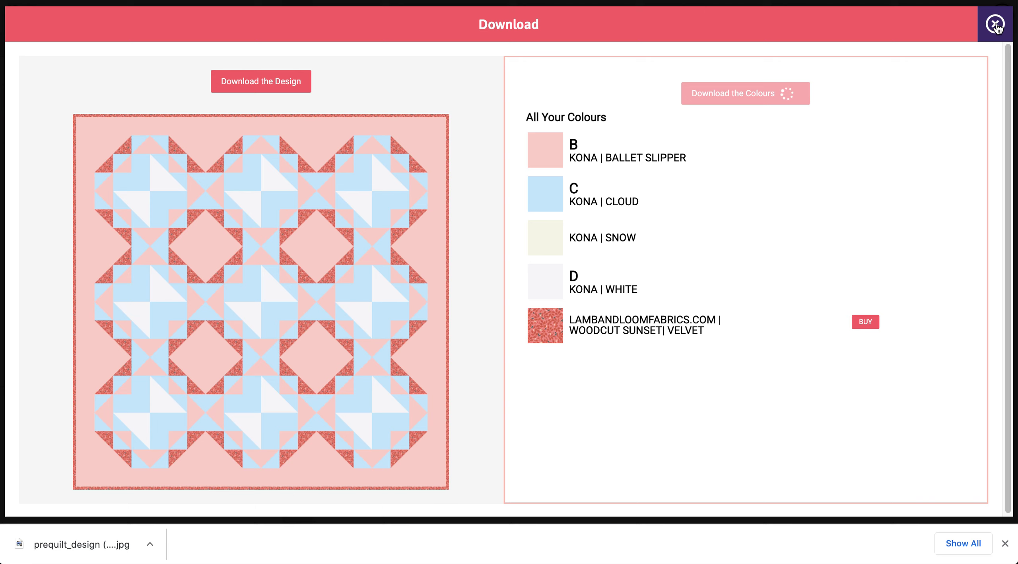
left_click(995, 25)
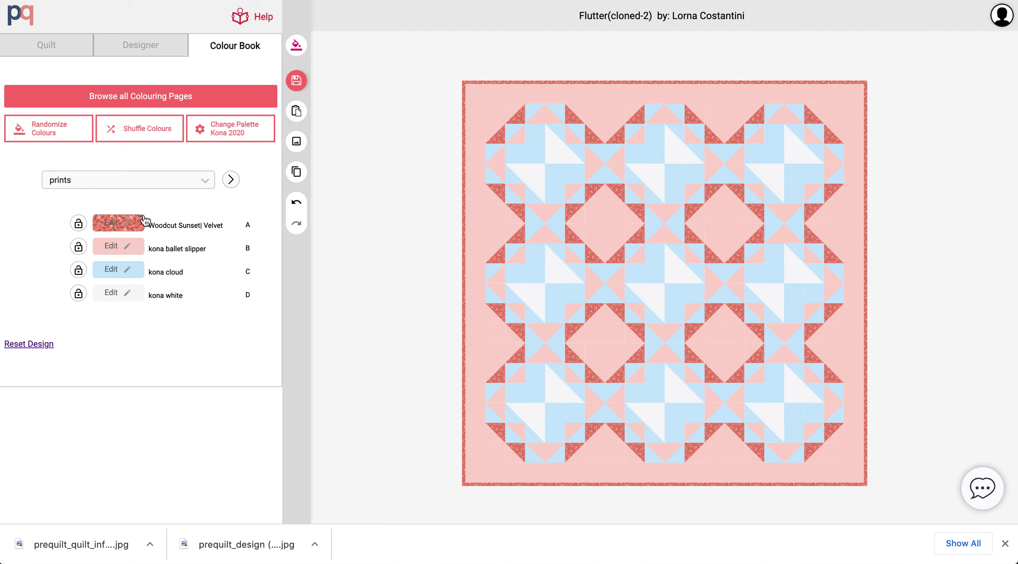
Clone prints as 'prints-shuffled' and shuffle its four fabrics into a new order
left_click(182, 178)
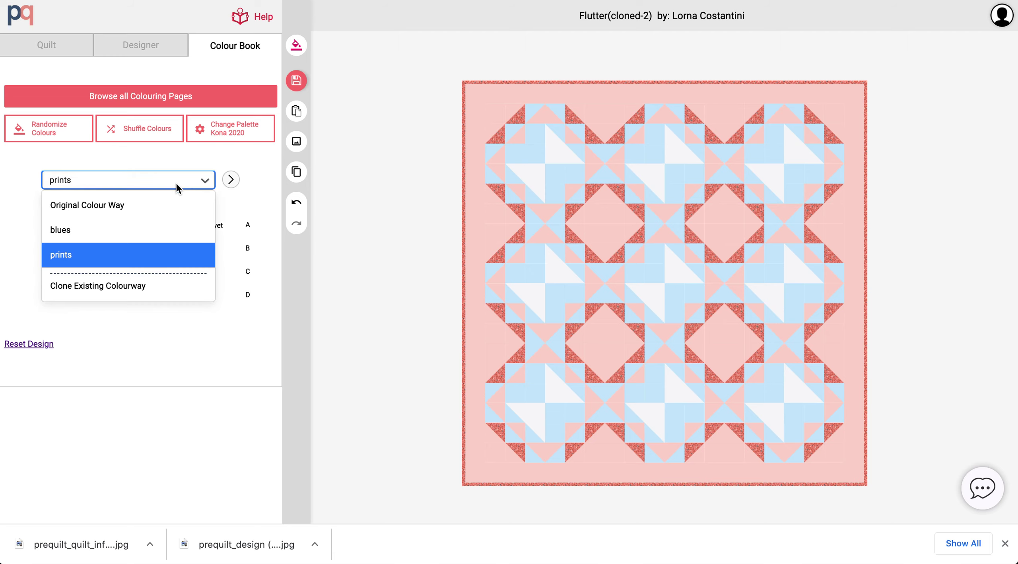
left_click(124, 286)
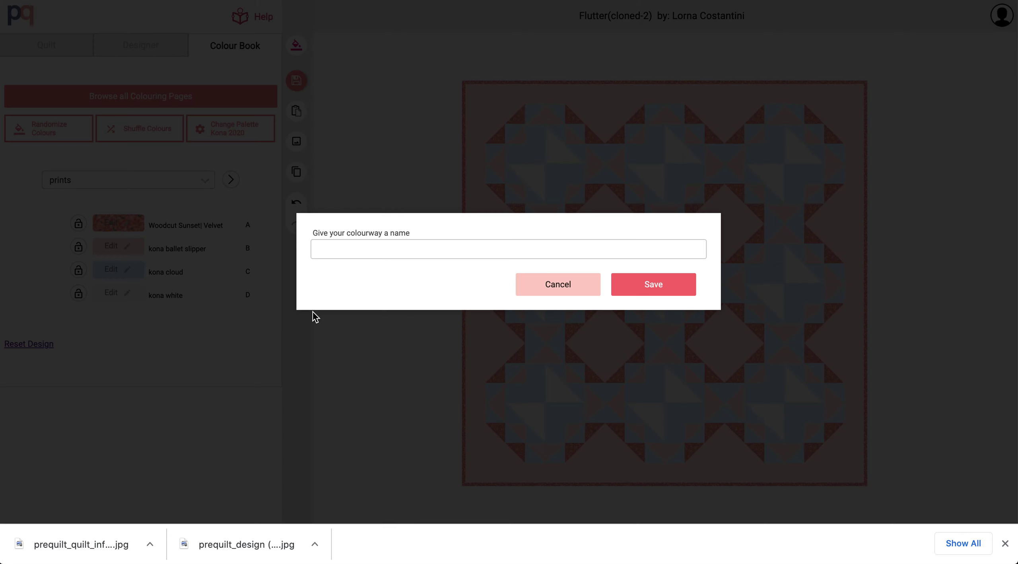
type("prints-shuffled")
key("Return")
left_click(149, 130)
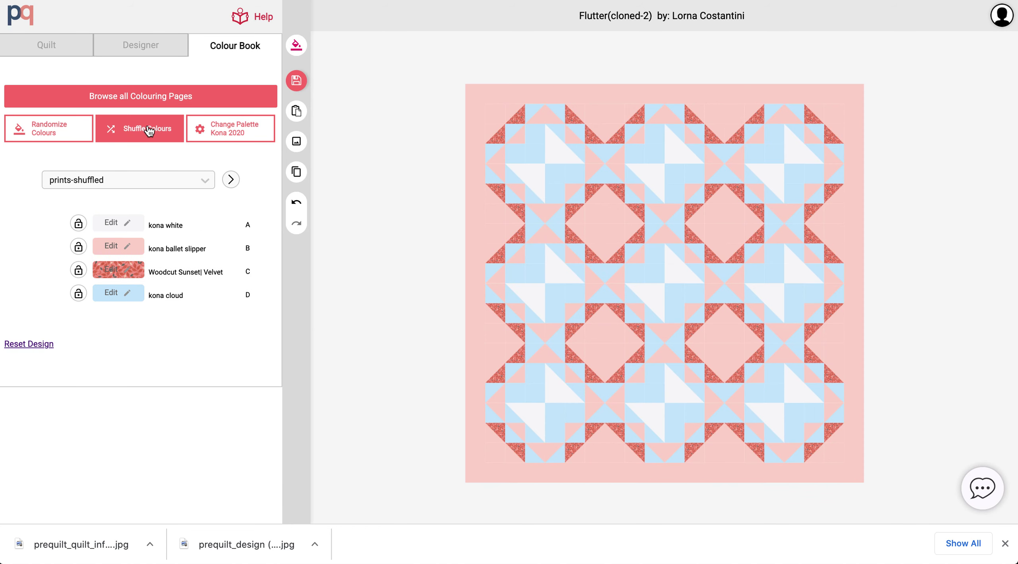
Reshuffle prints-shuffled to Woodcut Sunset Velvet as A, comparing it against prints
left_click(149, 131)
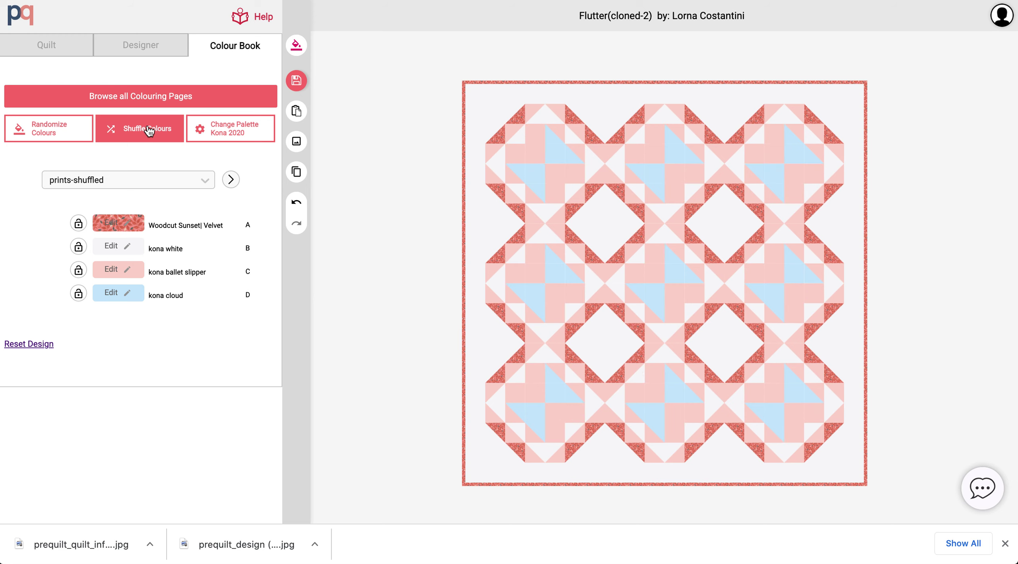
left_click(179, 178)
left_click(141, 257)
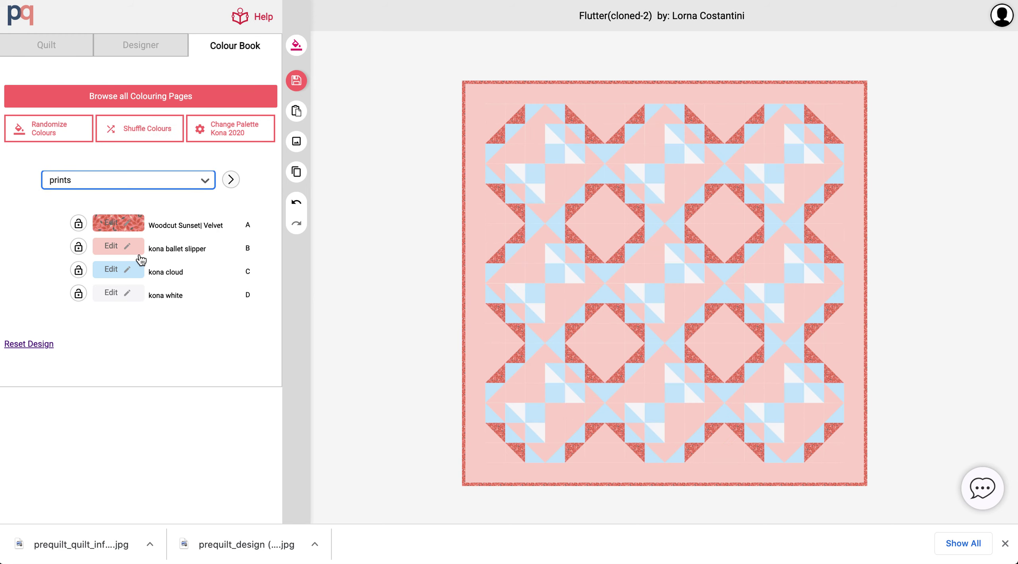
left_click(158, 187)
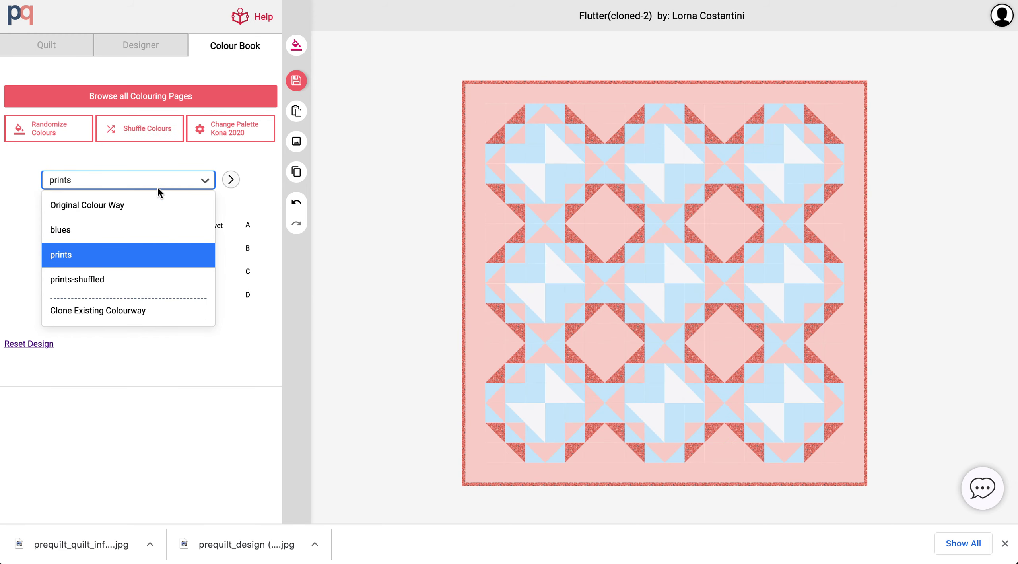
left_click(134, 290)
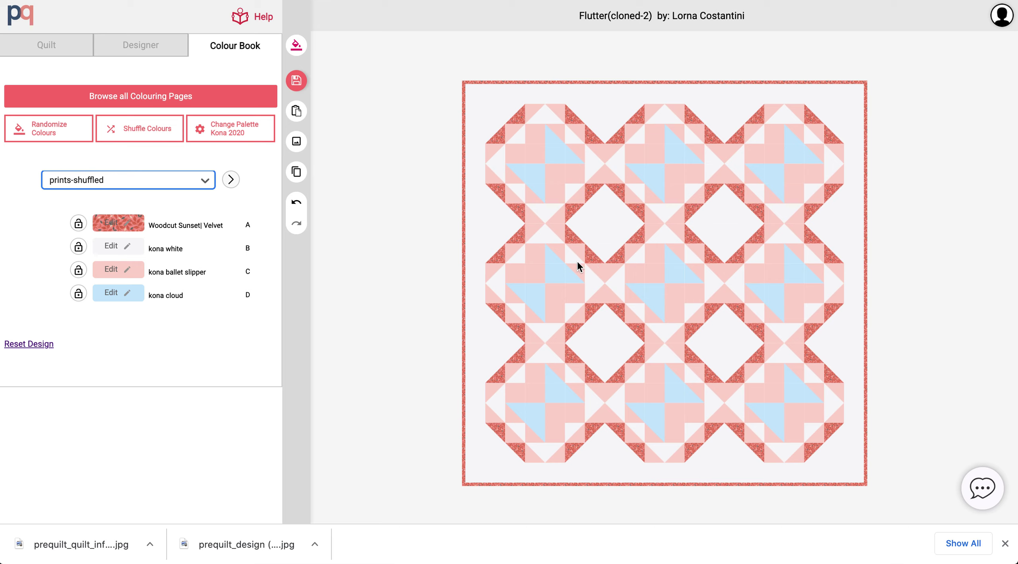
left_click(254, 166)
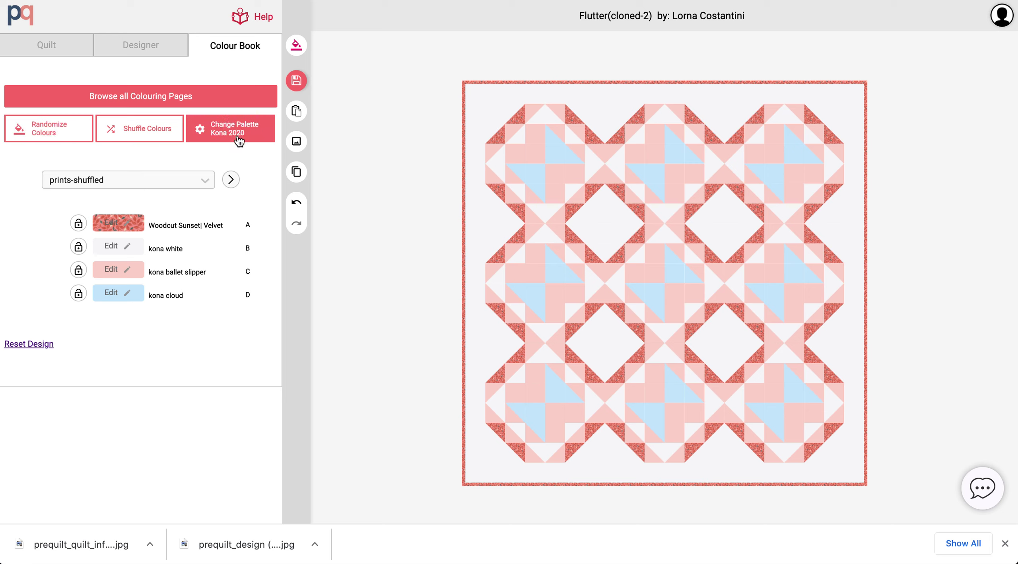
Choose the Free Spirit randomizing palette and clone prints-shuffled into a colourway named free spirit
left_click(240, 135)
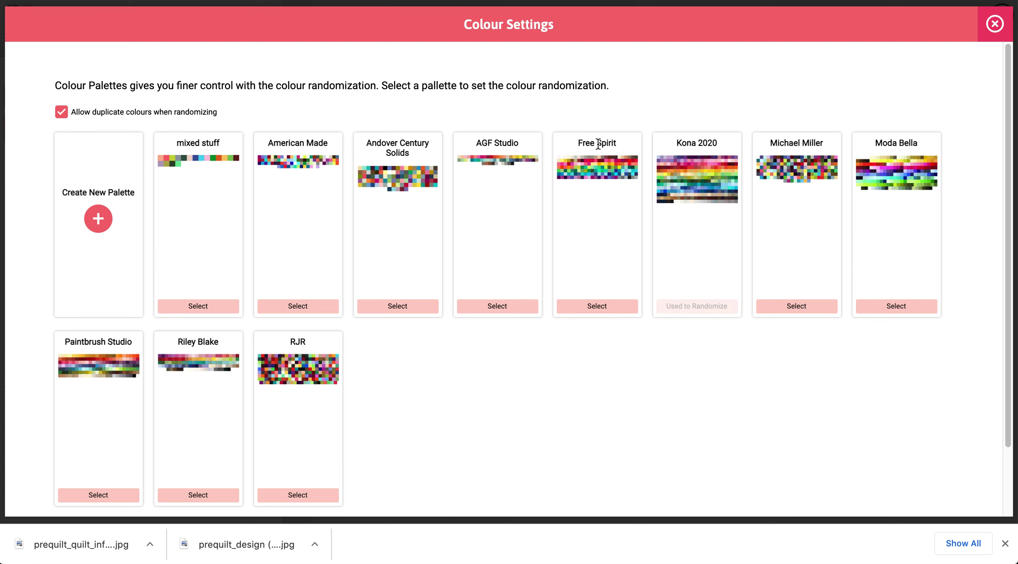
left_click(597, 305)
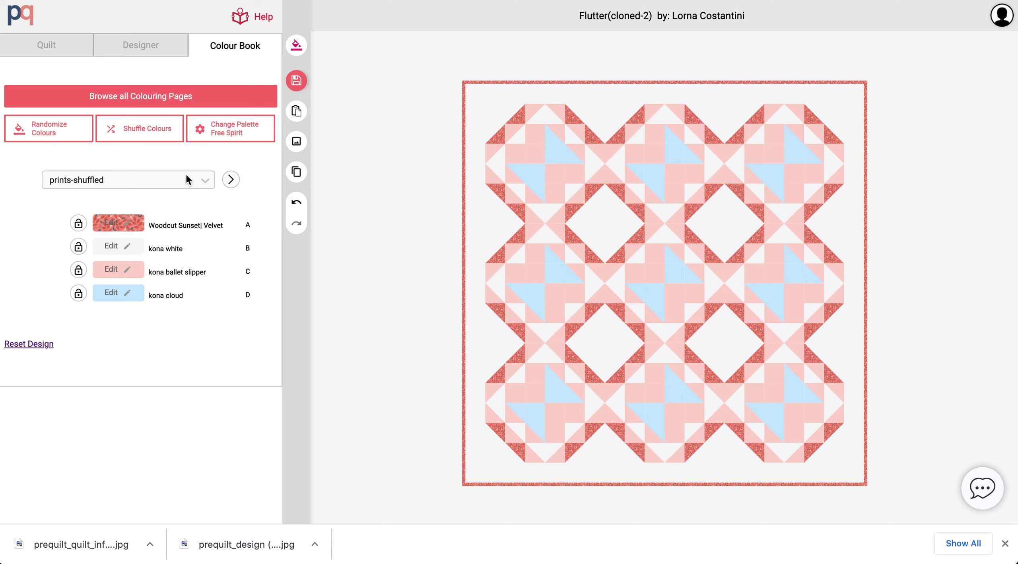
left_click(177, 179)
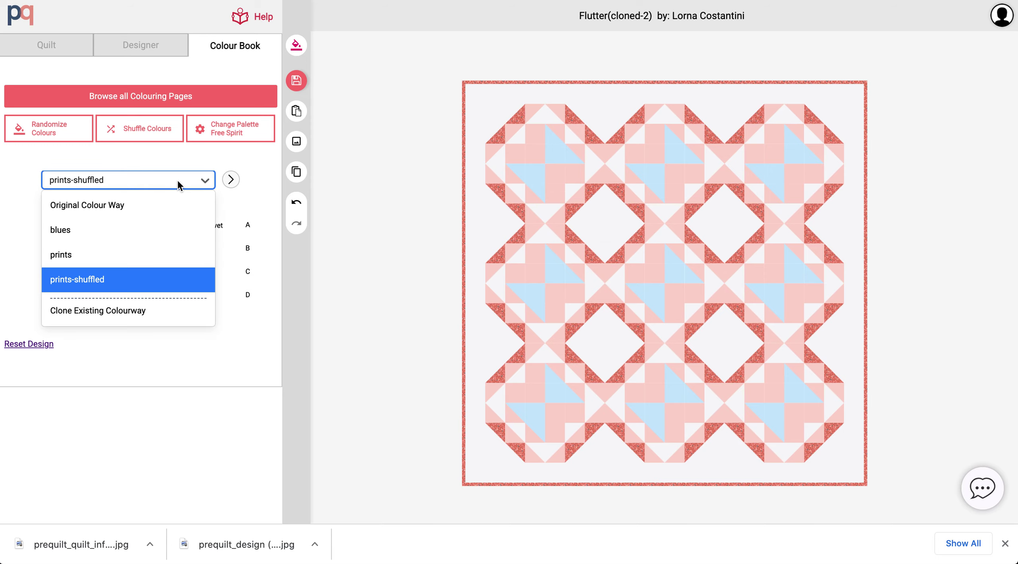
left_click(125, 311)
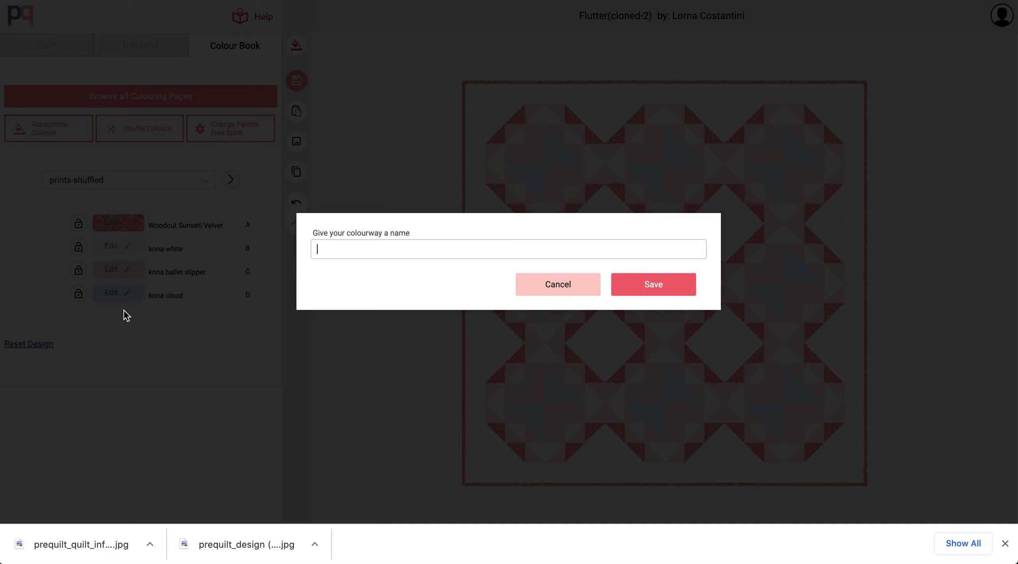
type("free spirit")
key("Return")
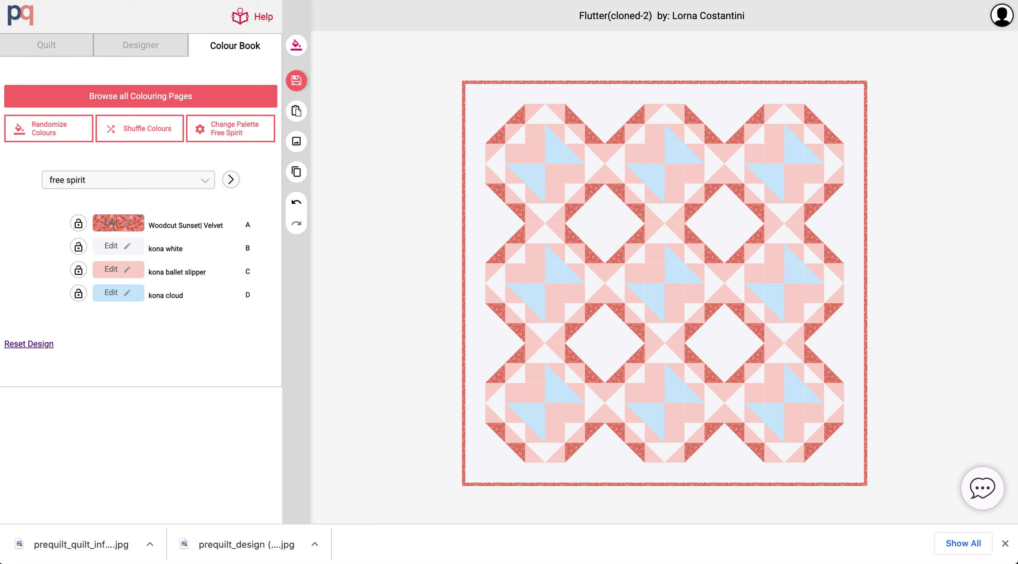
Randomize the quilt colours, then change fabric A from Petits Checks Coral to freeSpirit Cherry solid
left_click(301, 46)
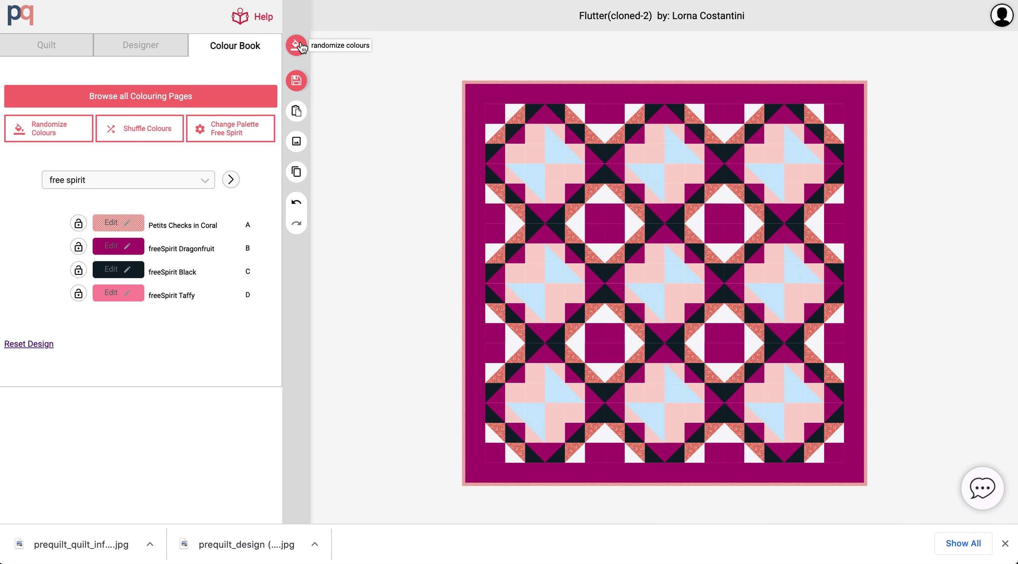
left_click(134, 228)
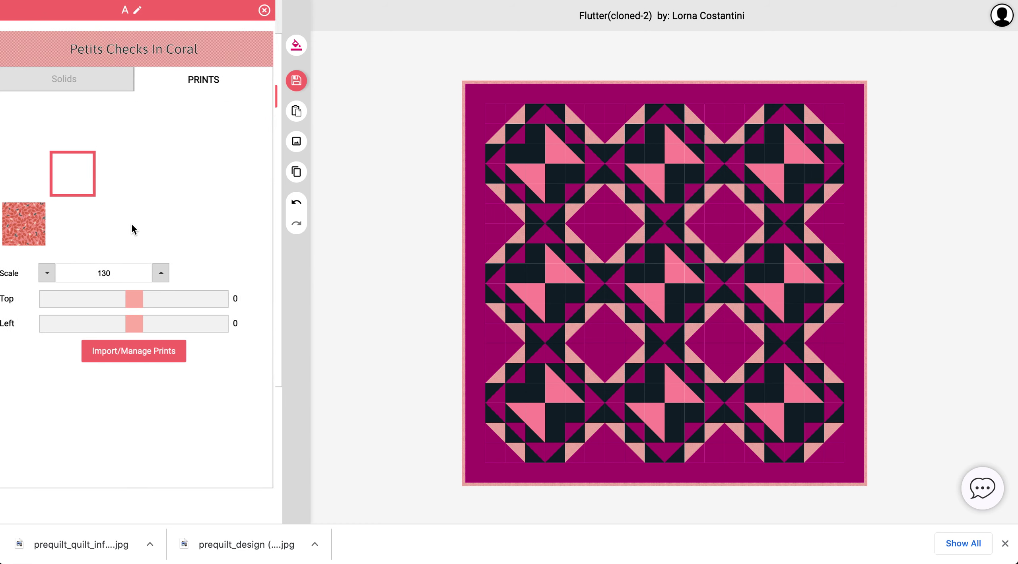
left_click(72, 79)
left_click(91, 125)
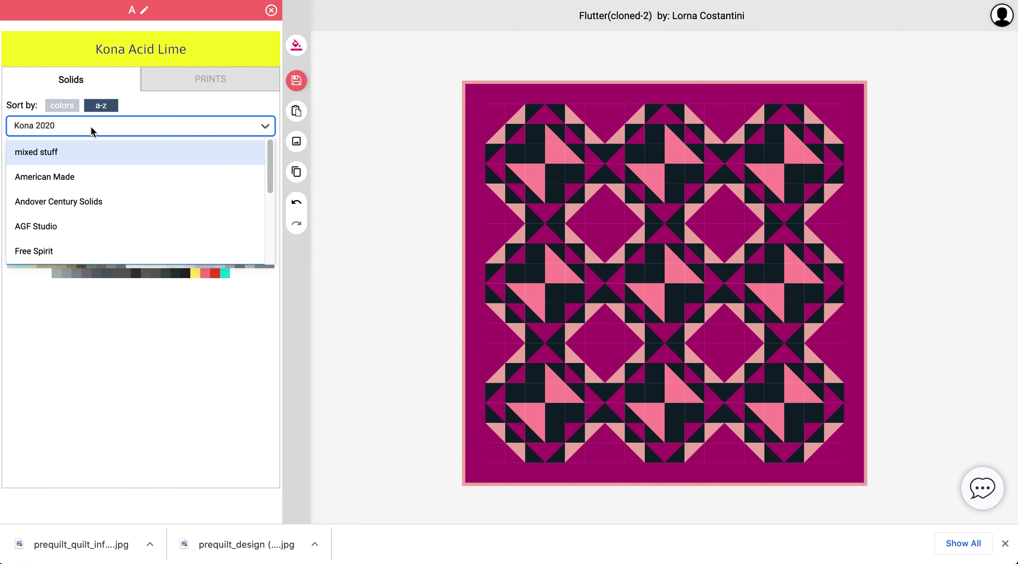
left_click(64, 249)
left_click(110, 152)
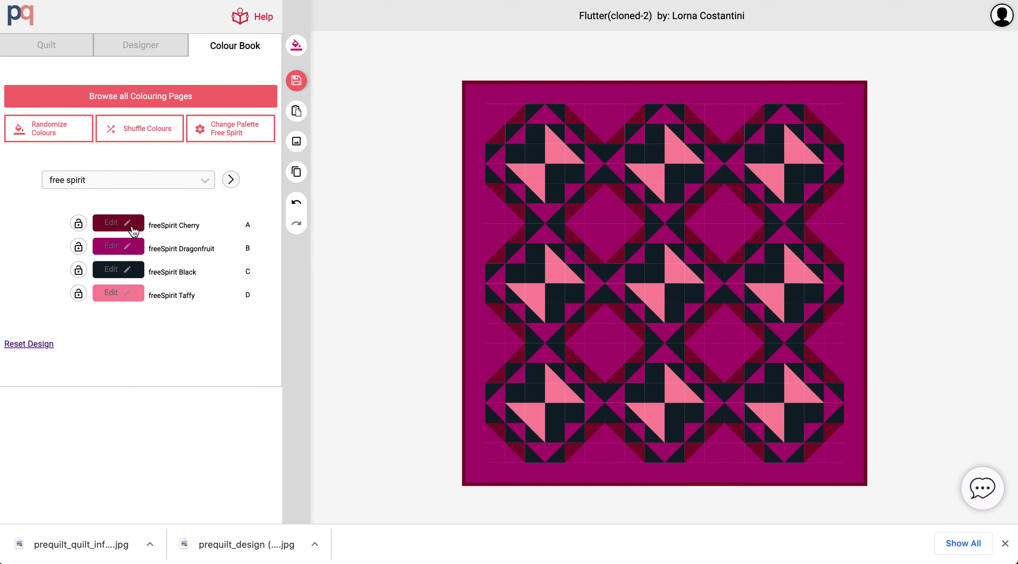
Re-randomize four times and shuffle until the fabrics are freeSpirit Apricot, Light Jade and Clearwater
left_click(297, 46)
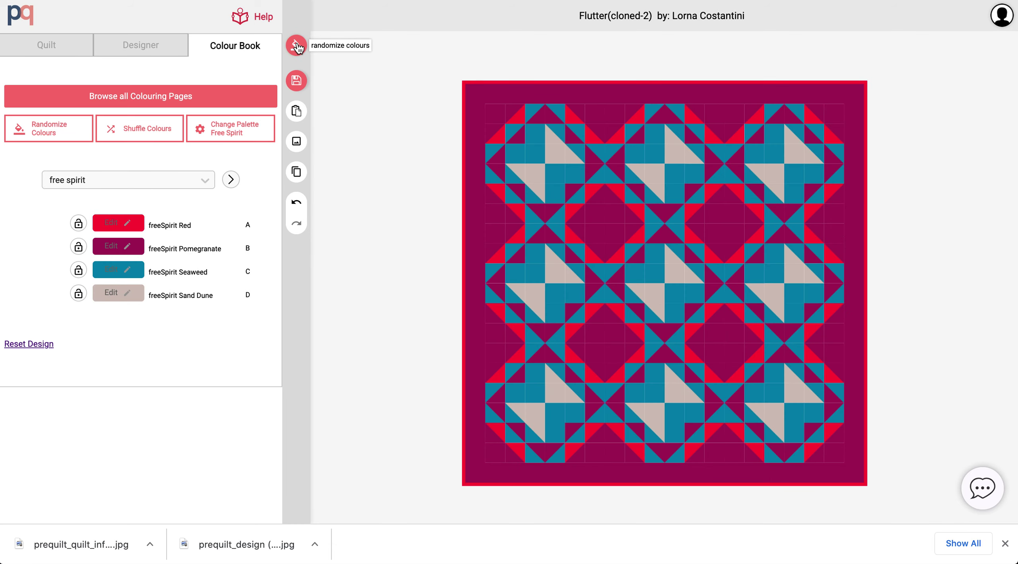
left_click(297, 45)
left_click(297, 45)
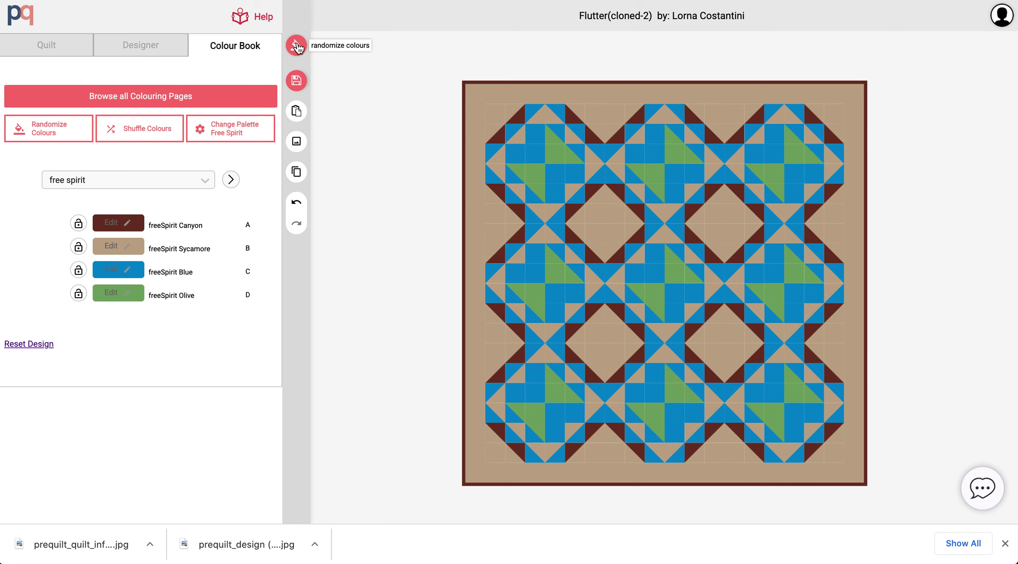
left_click(297, 45)
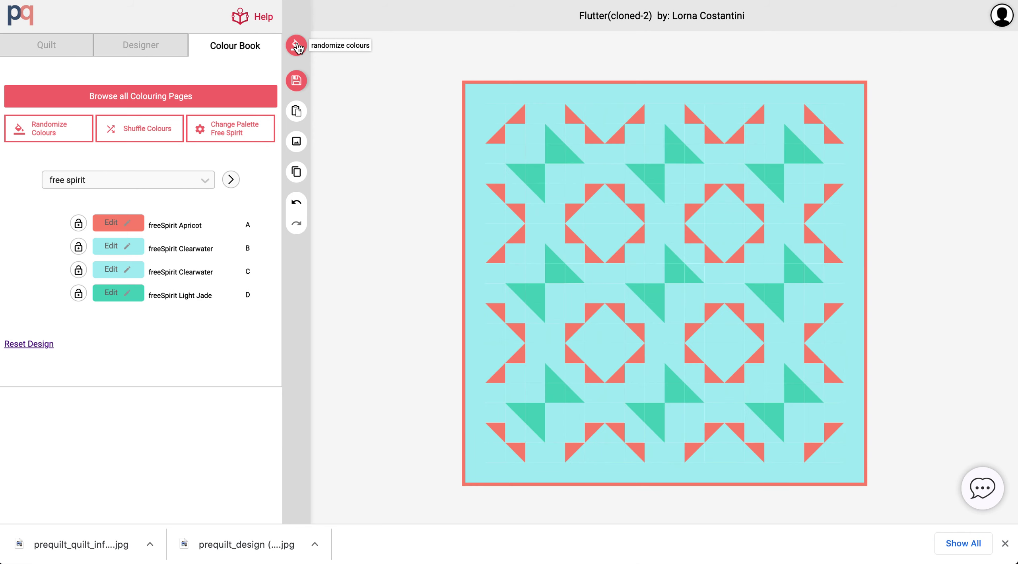
left_click(145, 131)
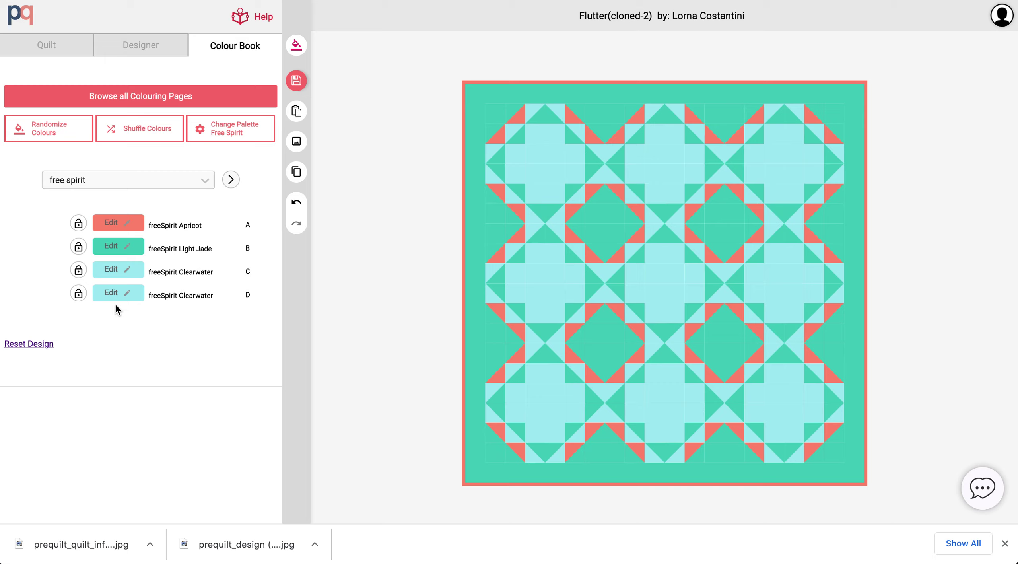
left_click(236, 135)
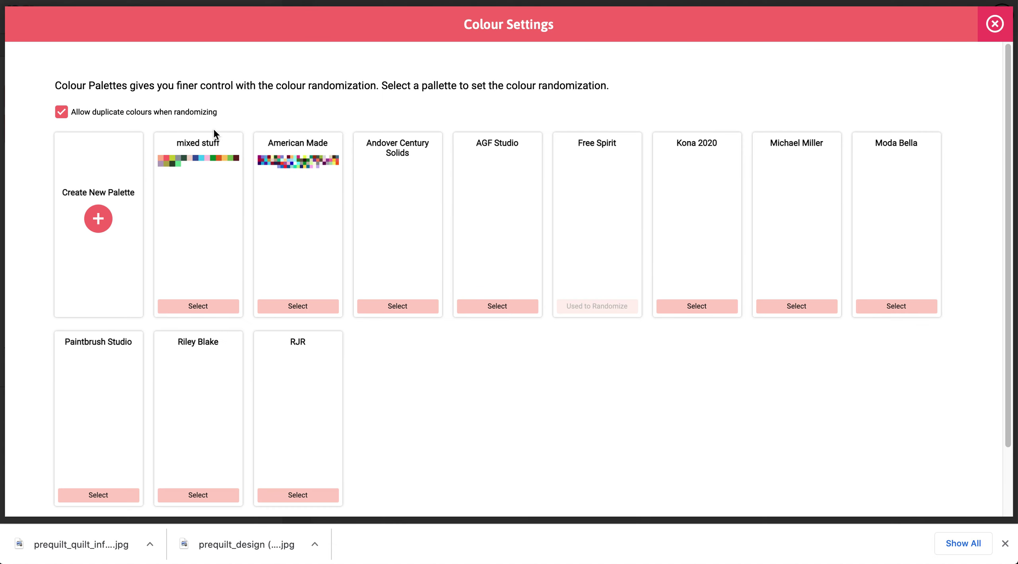
Disallow duplicate colours, re-randomize to Malachite, Imperial and Eggplant, and make fabric D freeSpirit Pink
left_click(62, 114)
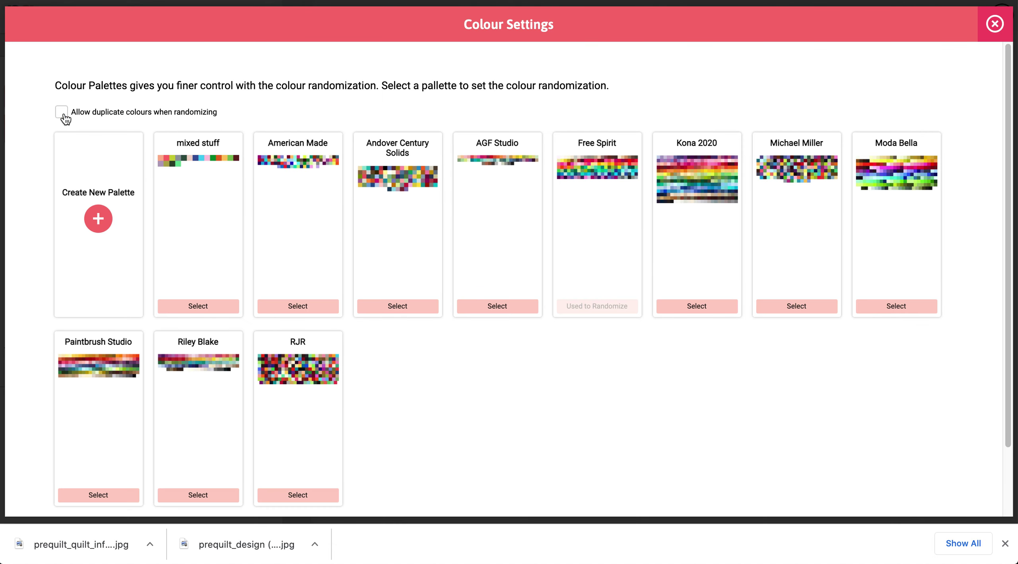
left_click(995, 24)
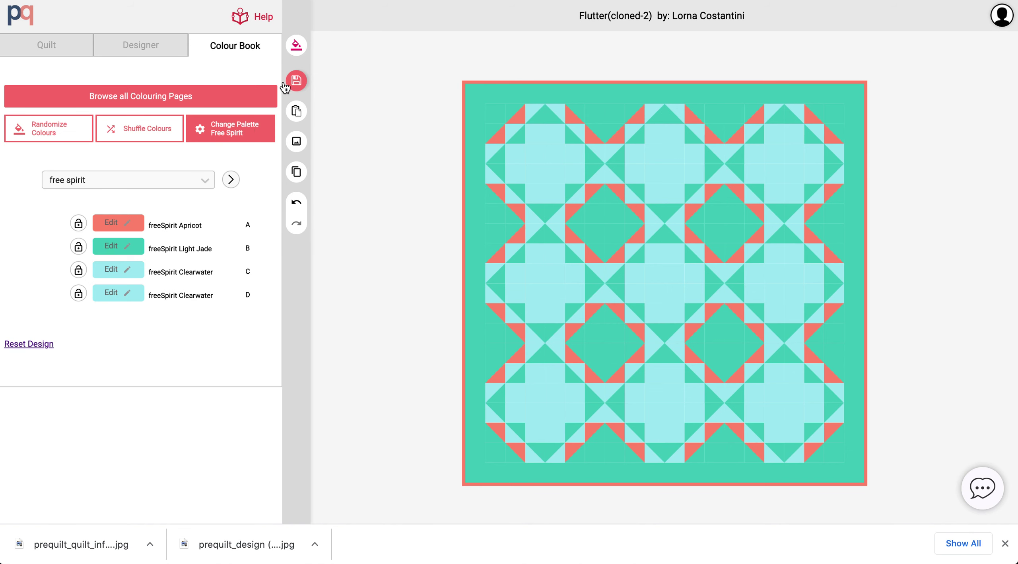
left_click(296, 52)
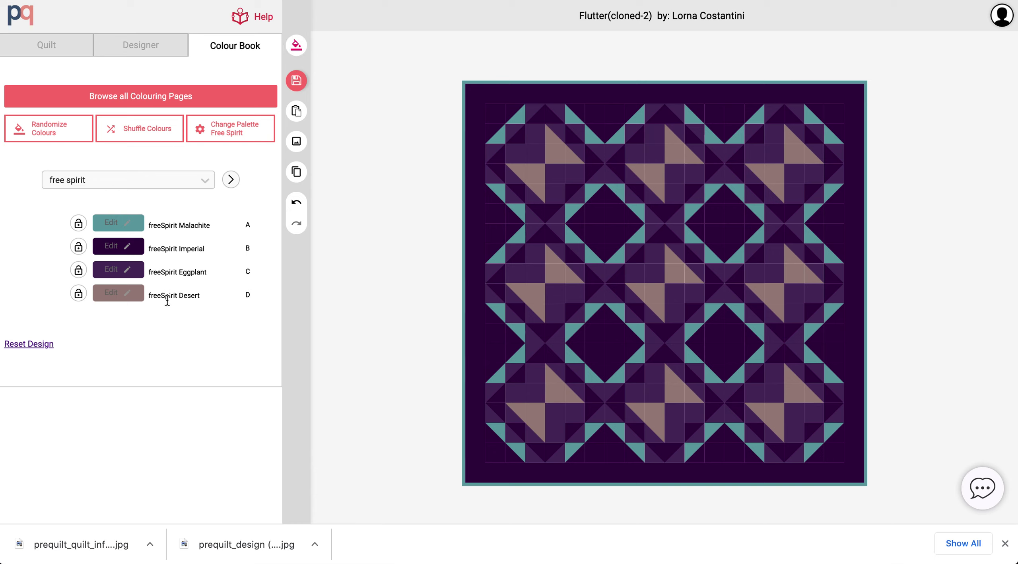
left_click(129, 294)
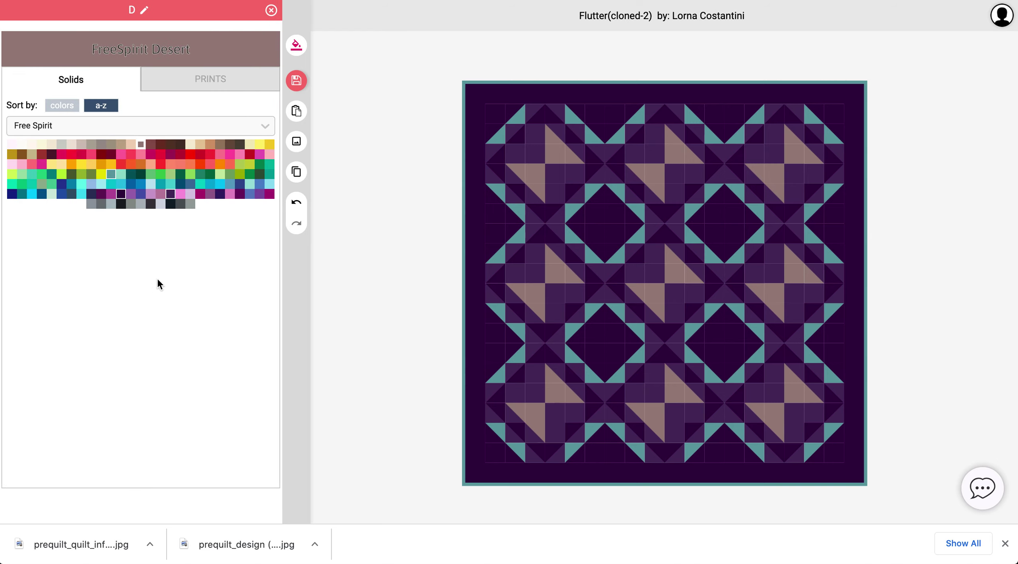
left_click(239, 153)
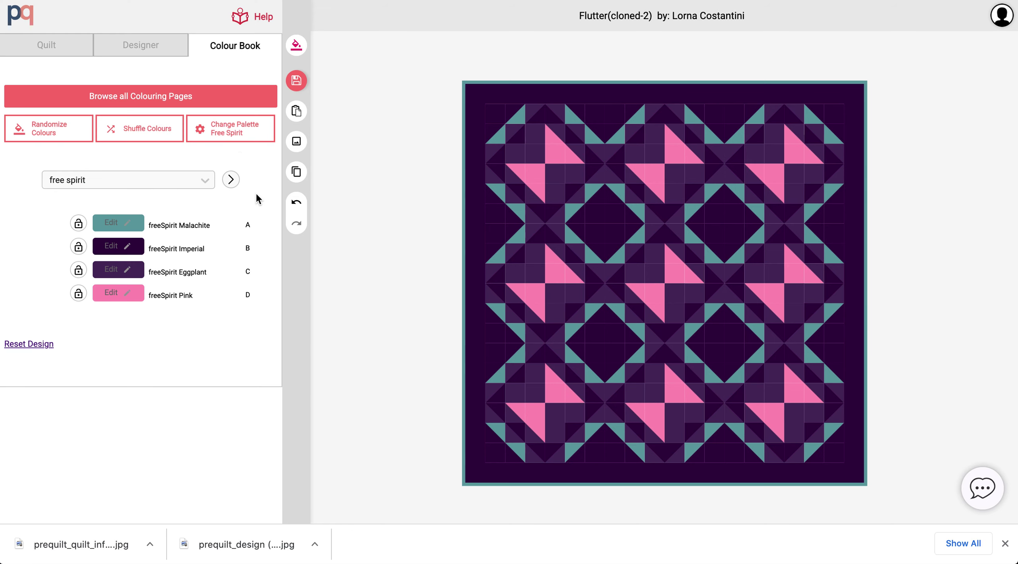